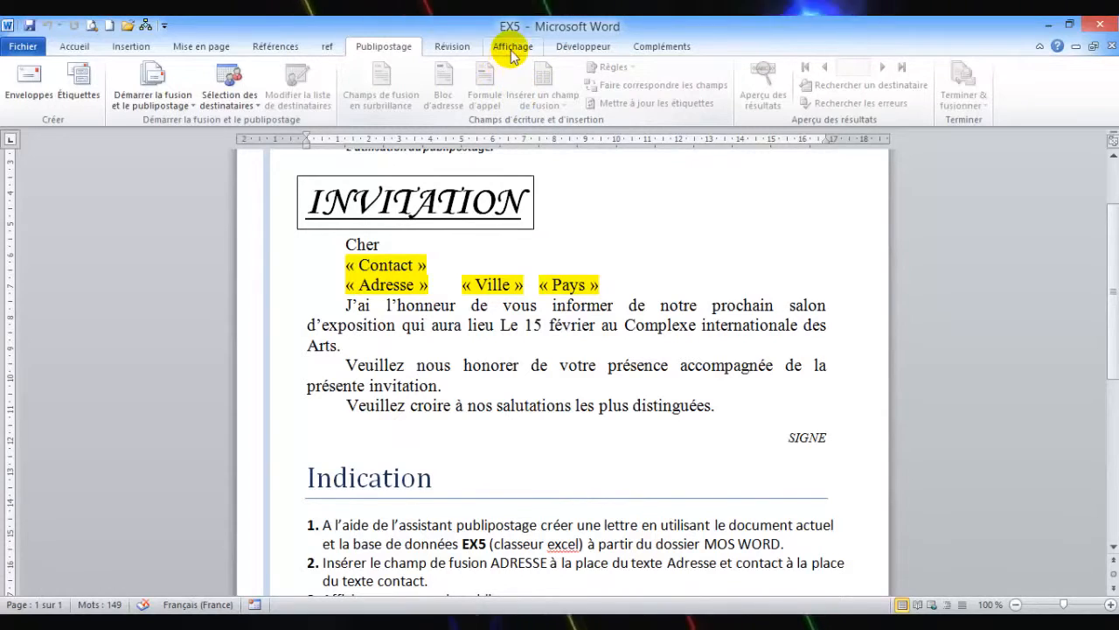
Split the document window just below the Indication heading, with the invitation in one pane and the numbered instructions in the other.
left_click(512, 46)
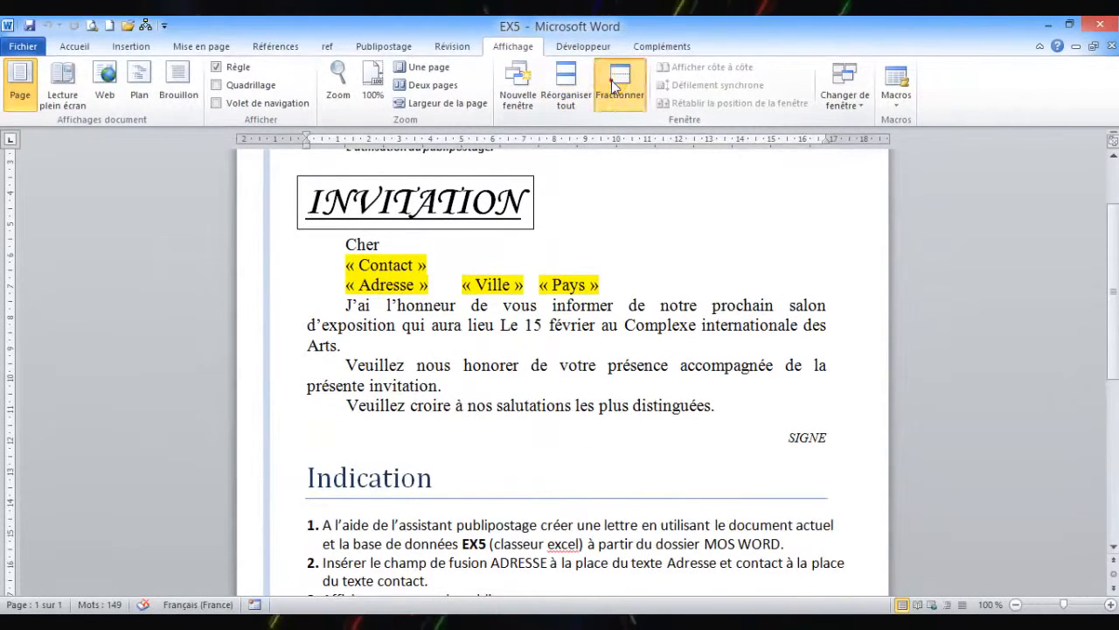
left_click(615, 85)
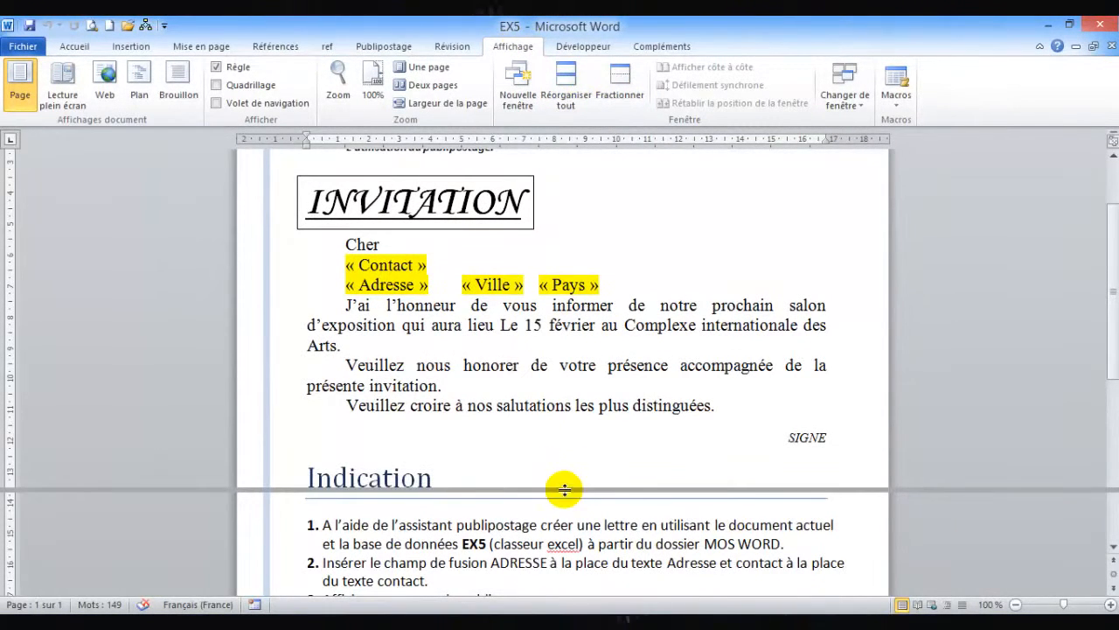
left_click(565, 488)
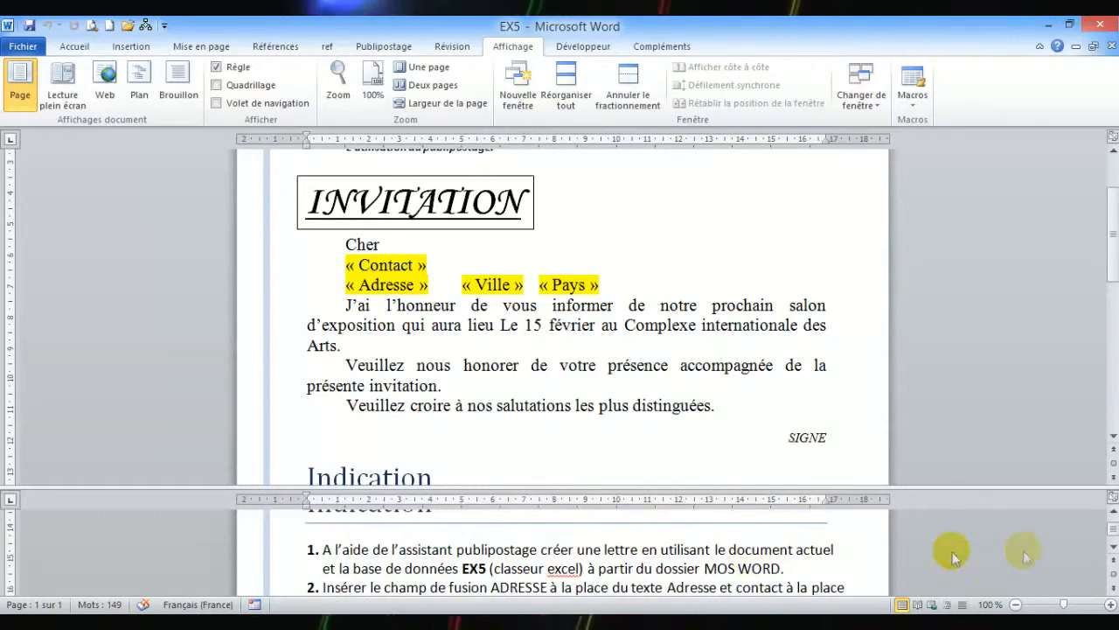
left_click(1114, 549)
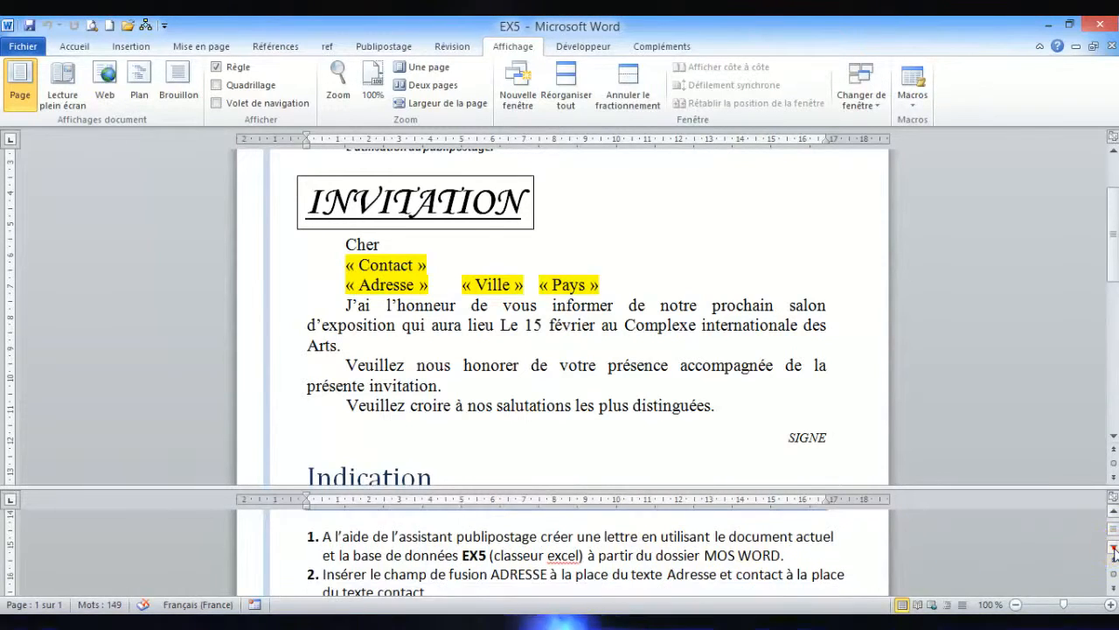
left_click(1114, 549)
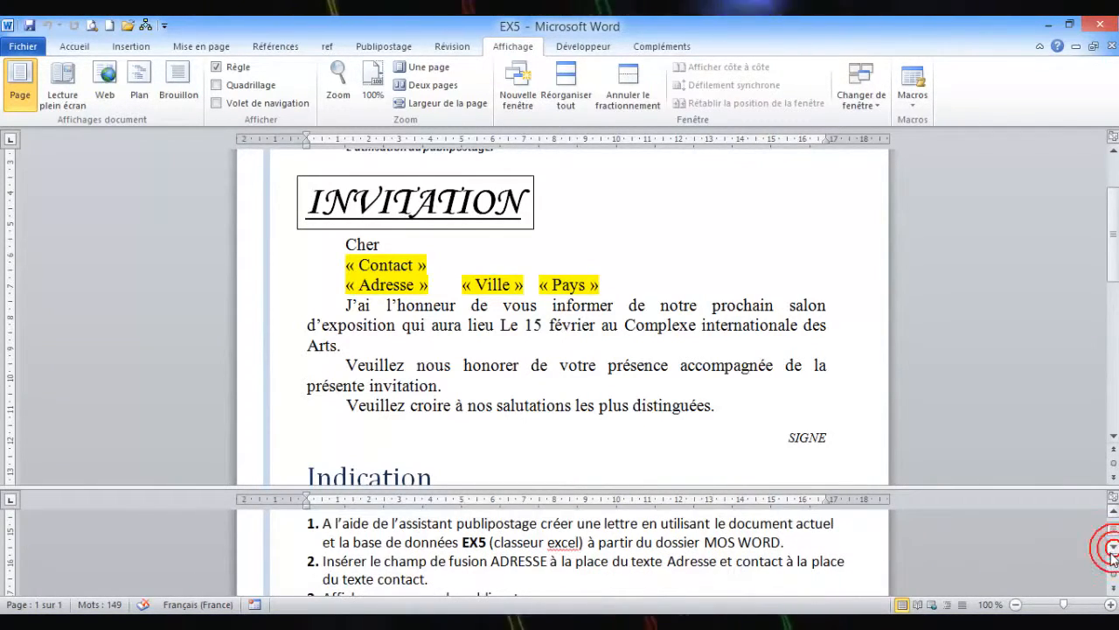
scroll(739, 378, "up", 1)
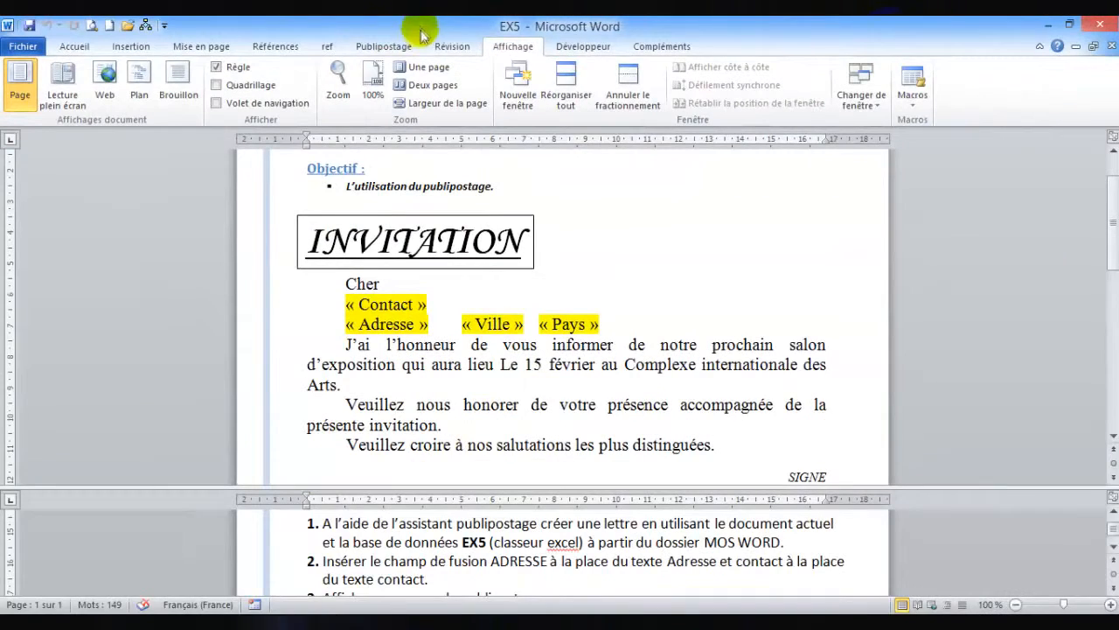
Start the step-by-step mail merge wizard for the invitation.
left_click(387, 48)
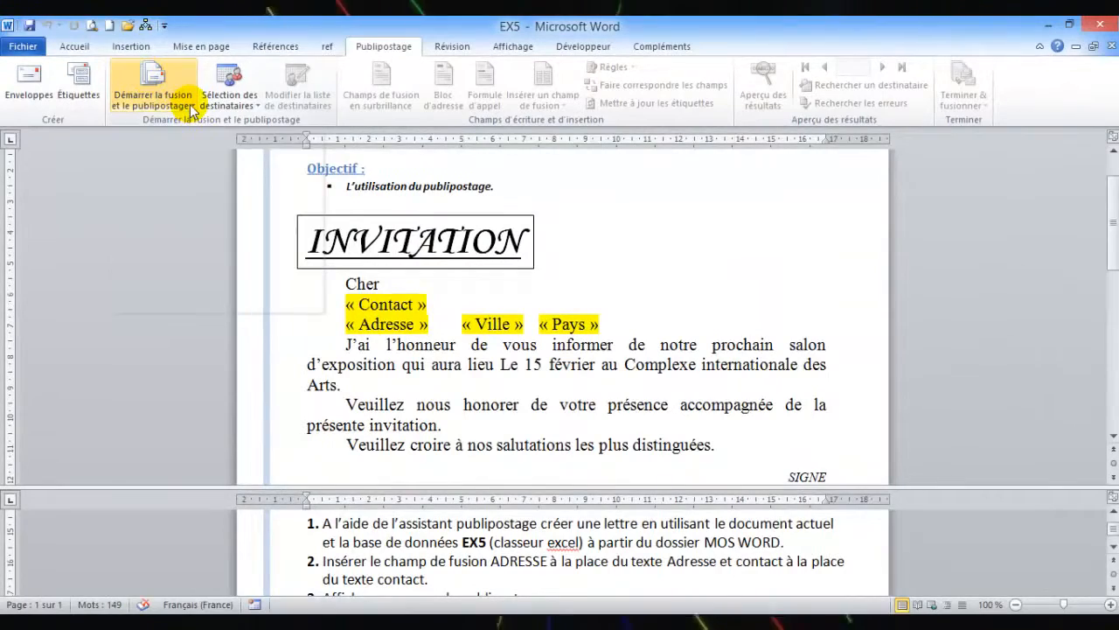
left_click(189, 108)
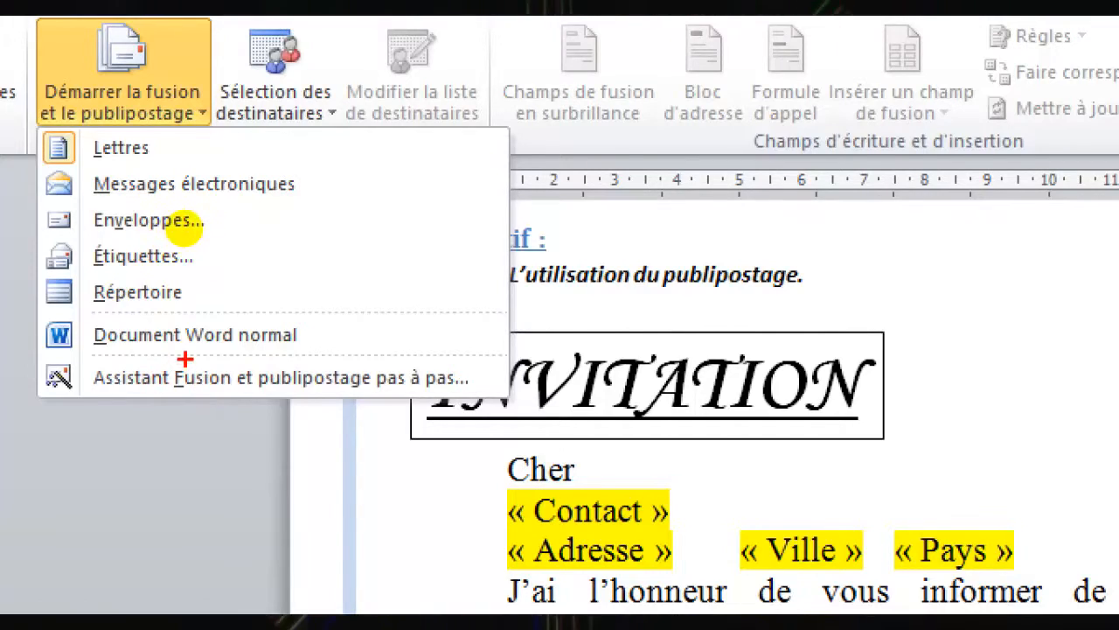
left_click(187, 60)
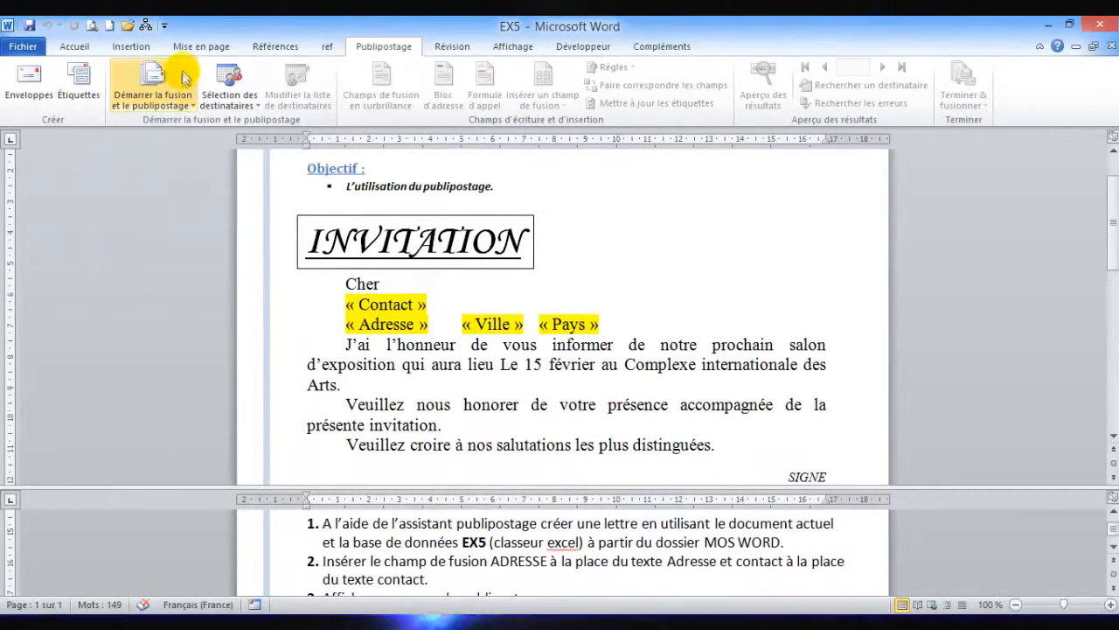
left_click(185, 78)
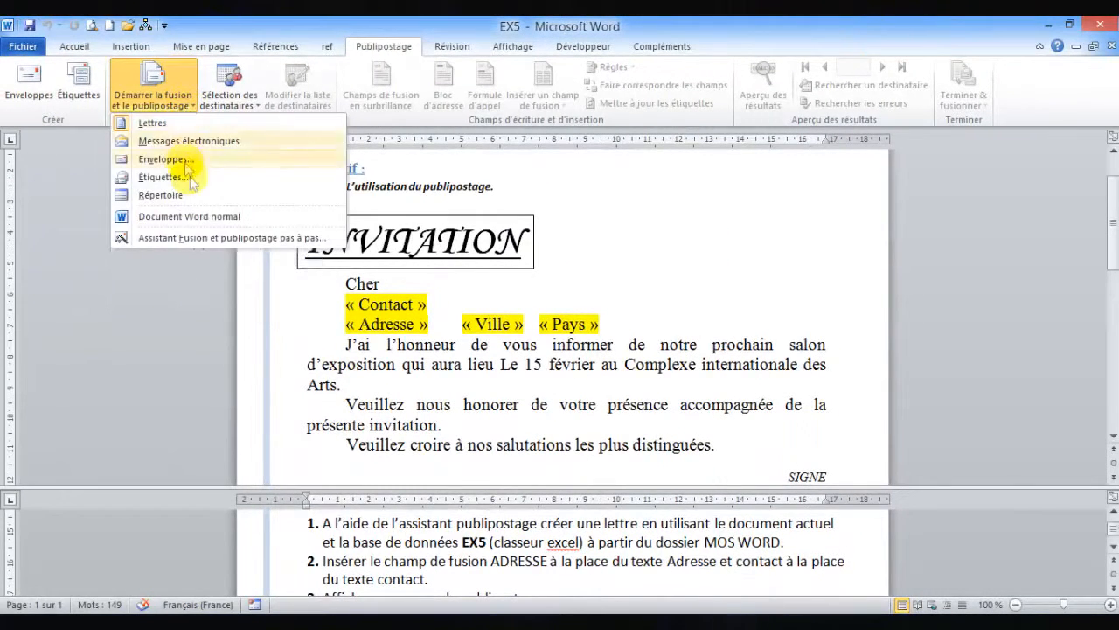
left_click(173, 238)
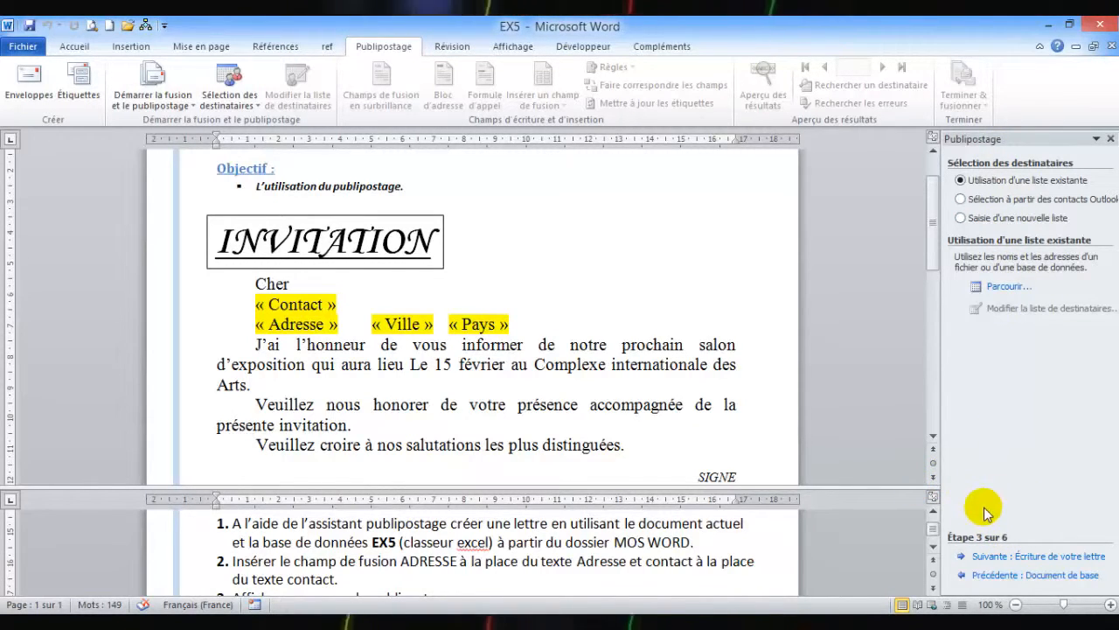
Go back to the wizard's first stage, keep Lettres as the document type and the current document as the base, and proceed to recipient selection.
left_click(965, 578)
left_click(966, 577)
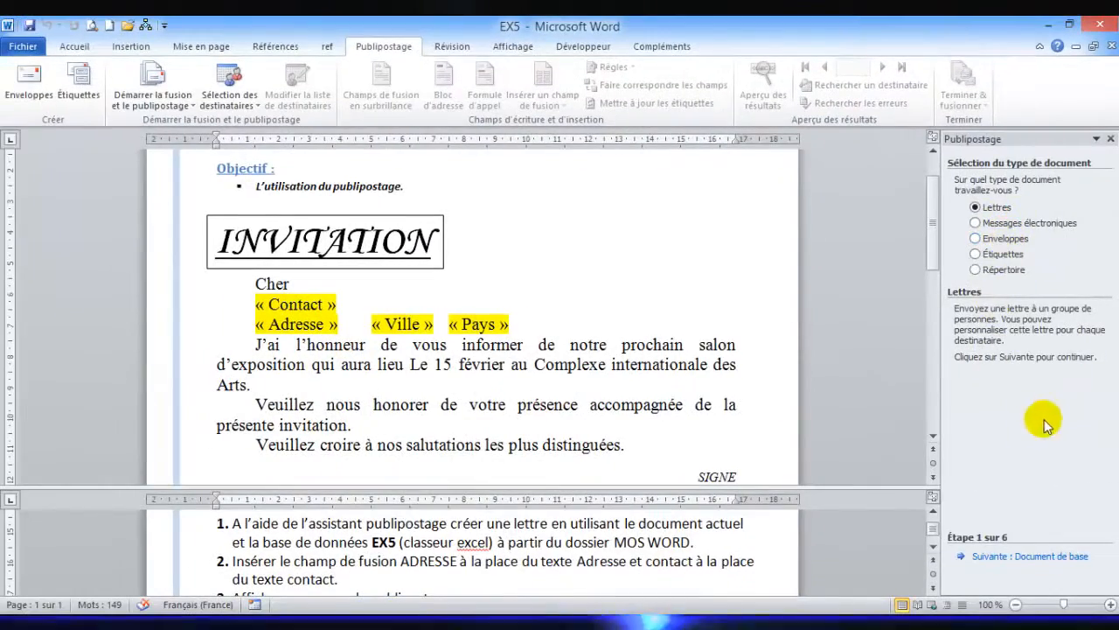
left_click(1004, 558)
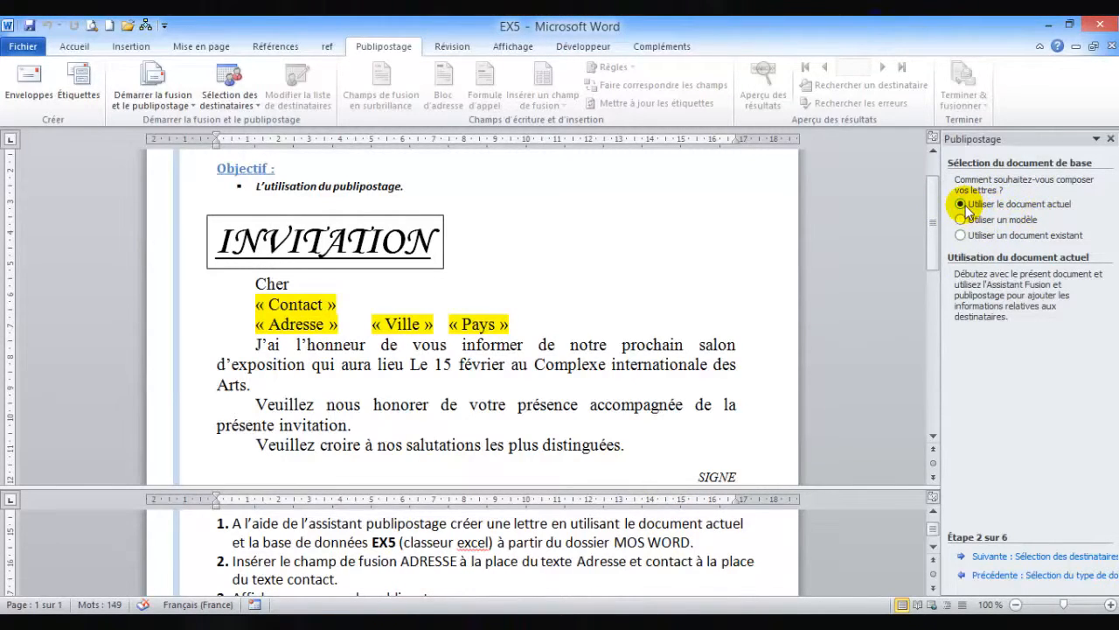
left_click(1010, 560)
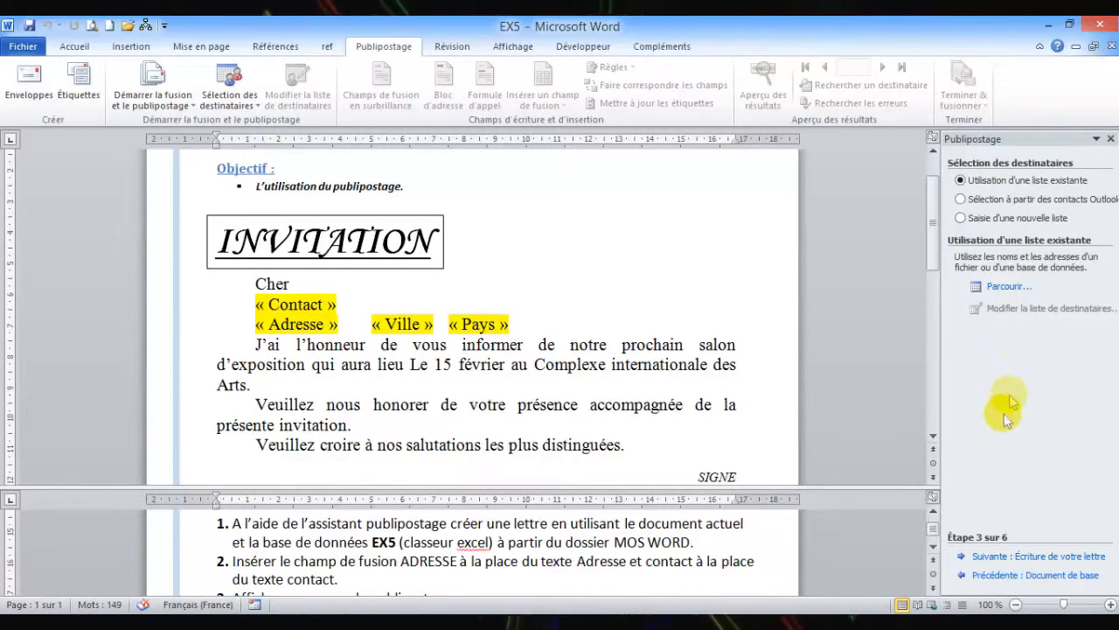
Open the EX5 Excel workbook from the MOS WORD folder on the desktop as the existing recipient list.
left_click(994, 559)
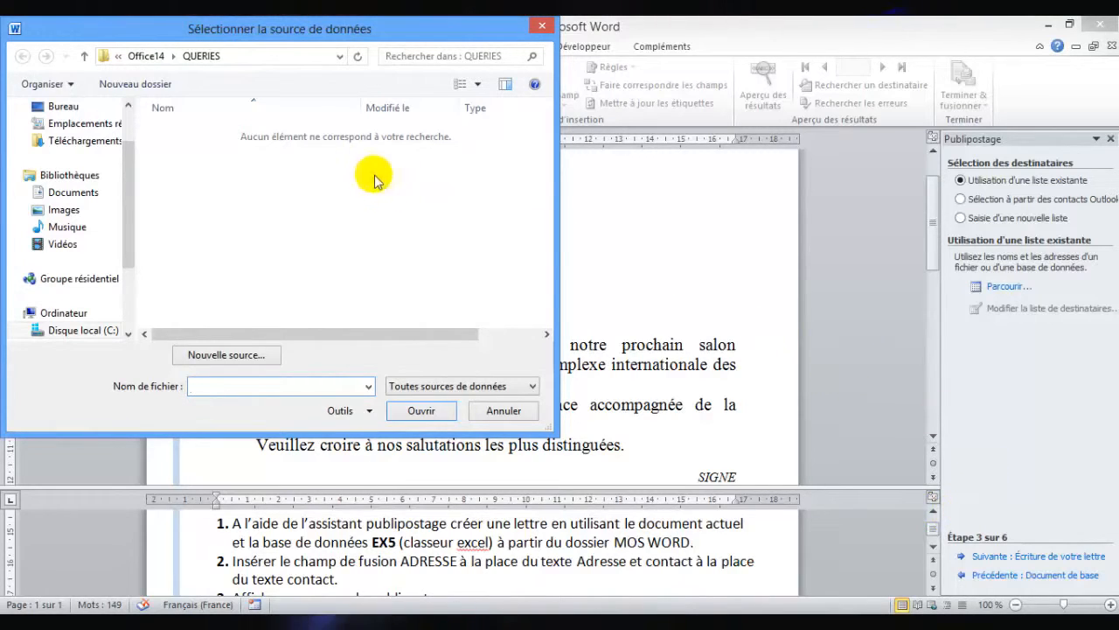
scroll(131, 232, "up", 3)
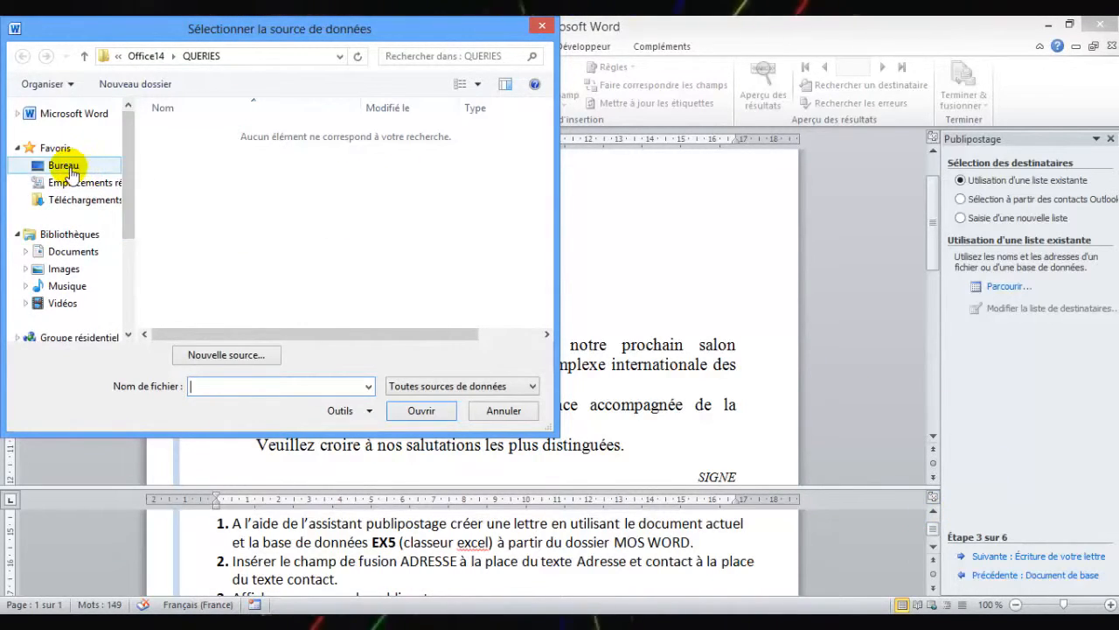
left_click(70, 170)
left_click(251, 255)
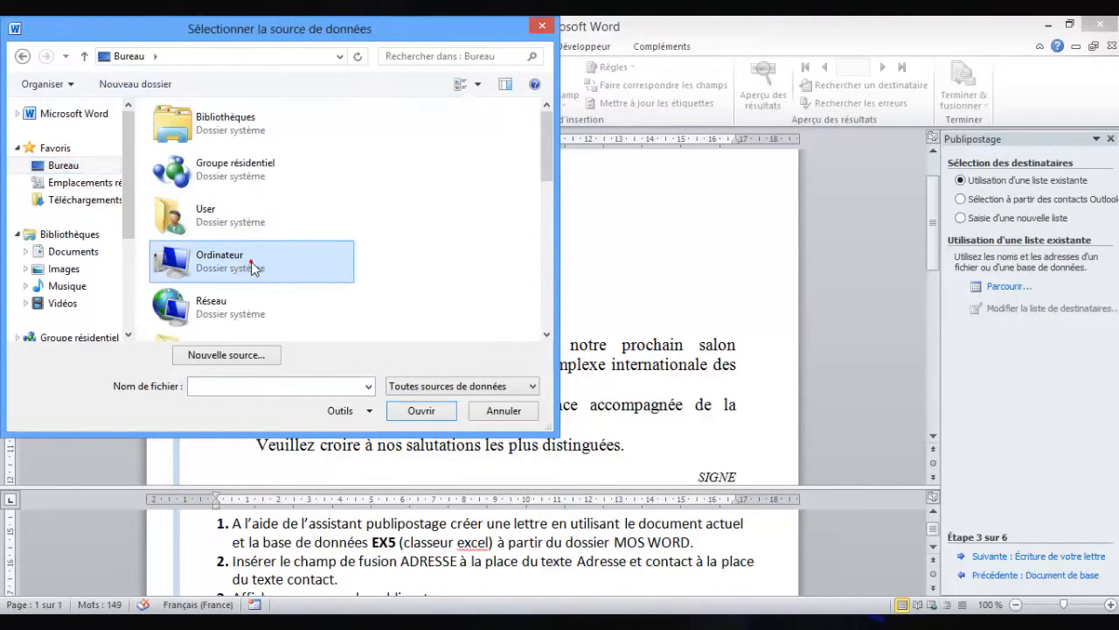
scroll(253, 263, "down", 3)
scroll(251, 267, "down", 3)
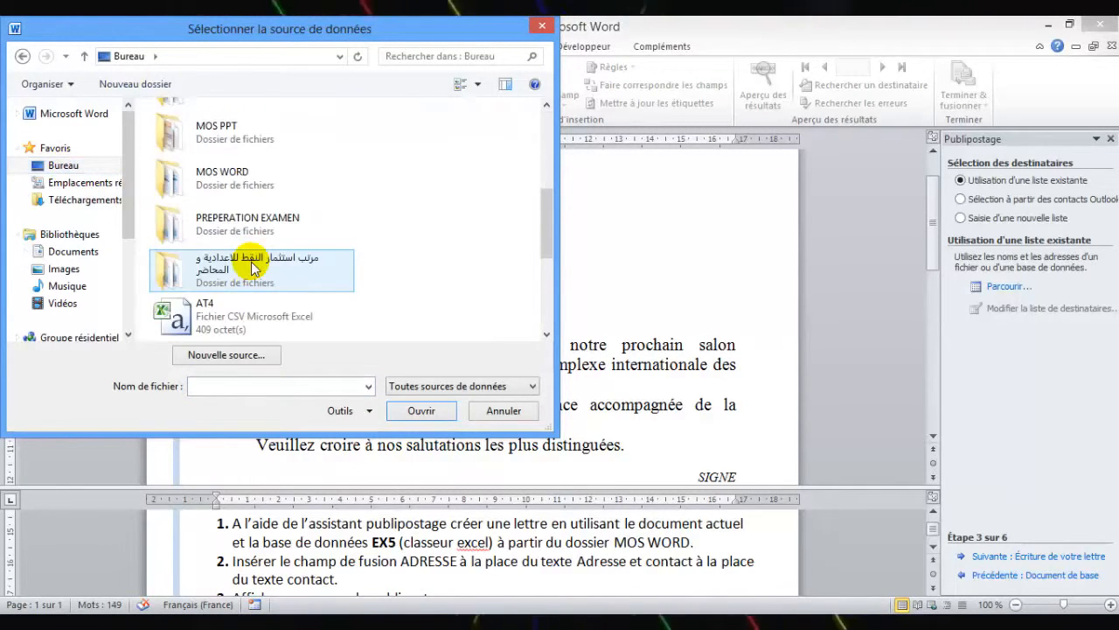
double_click(225, 179)
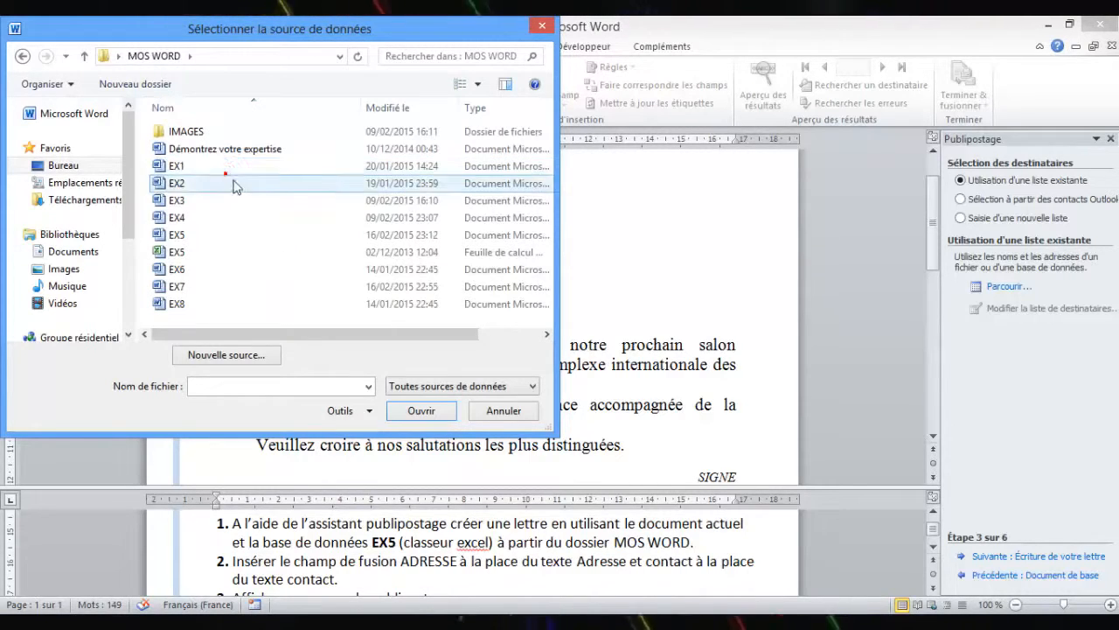
left_click(179, 253)
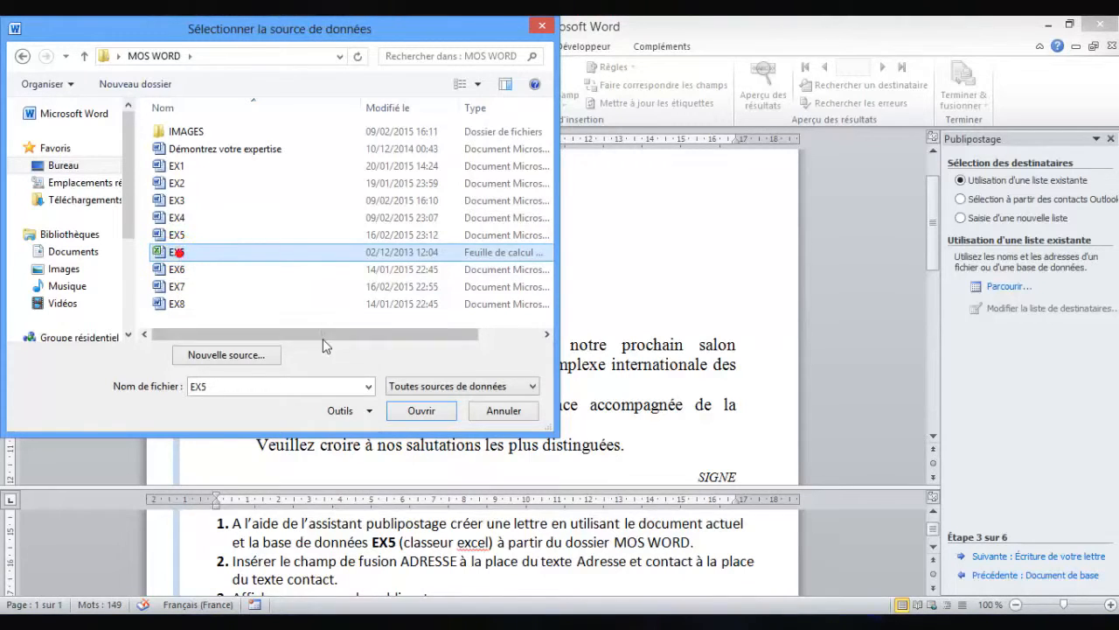
left_click(410, 412)
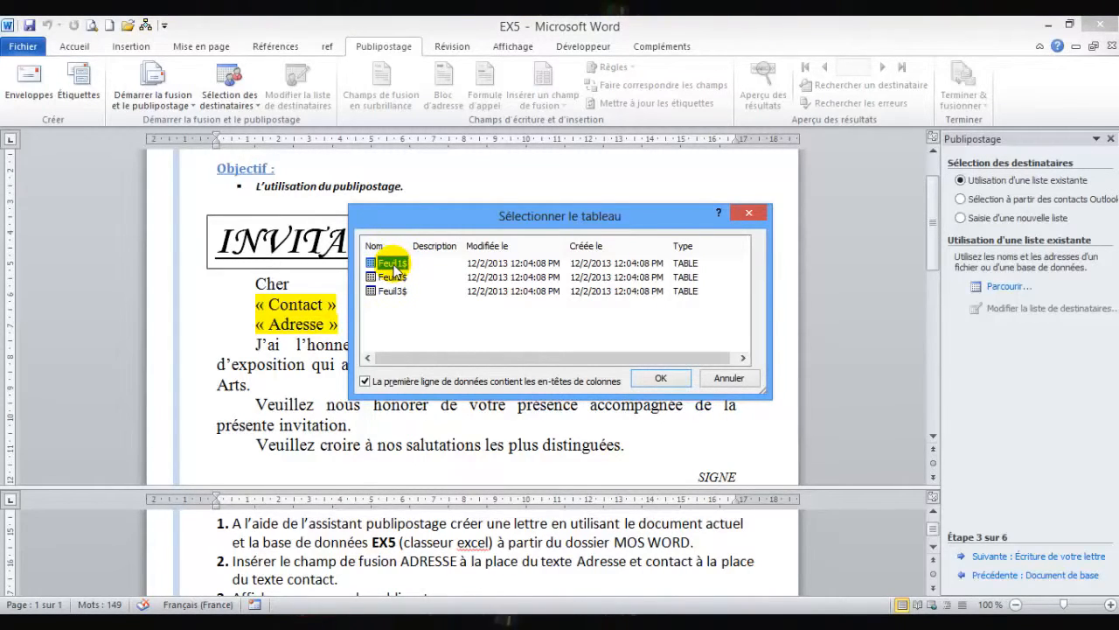
Use the Feuil1$ sheet with column headers in its first row and accept all the listed recipients.
left_click(657, 381)
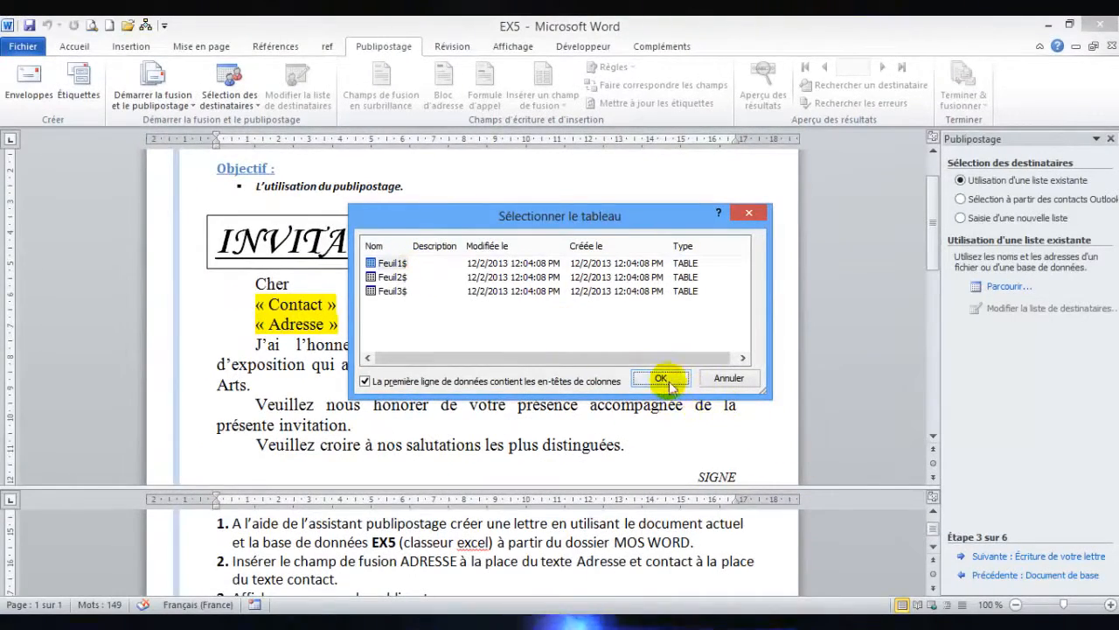
left_click(662, 379)
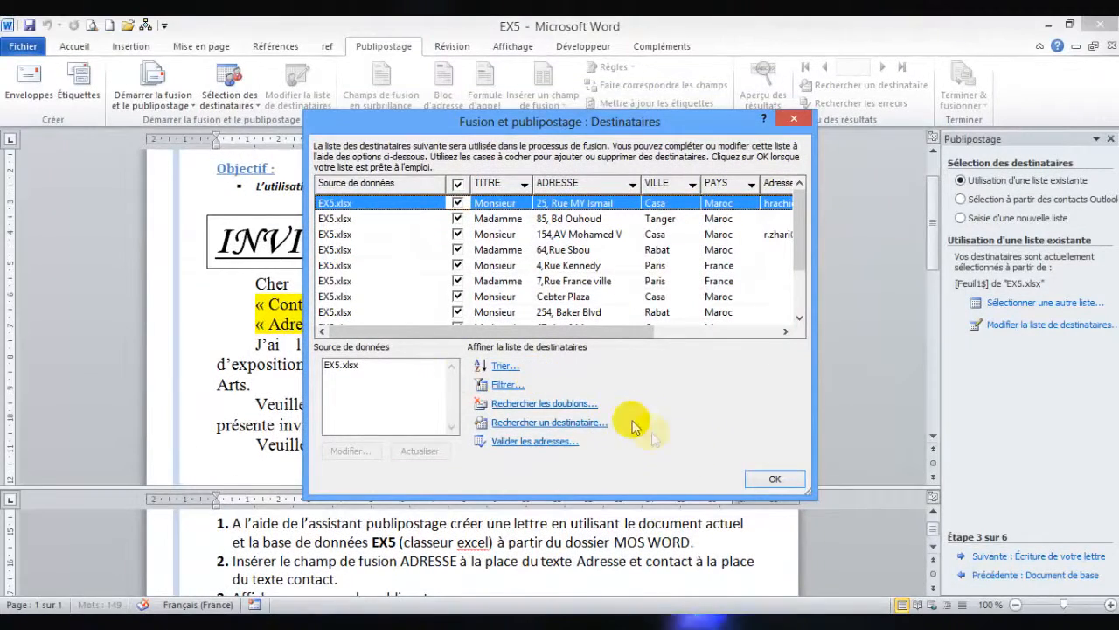
left_click(775, 480)
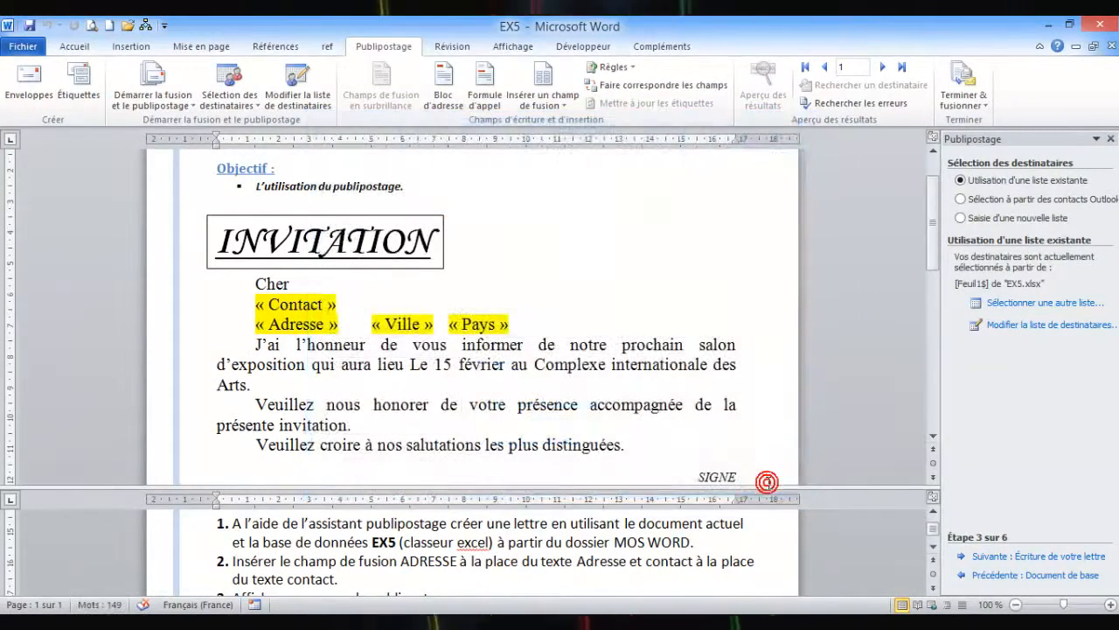
Advance the wizard to the letter preview stage and replace the « Contact » placeholder with the CONTACTE merge field.
left_click(1014, 562)
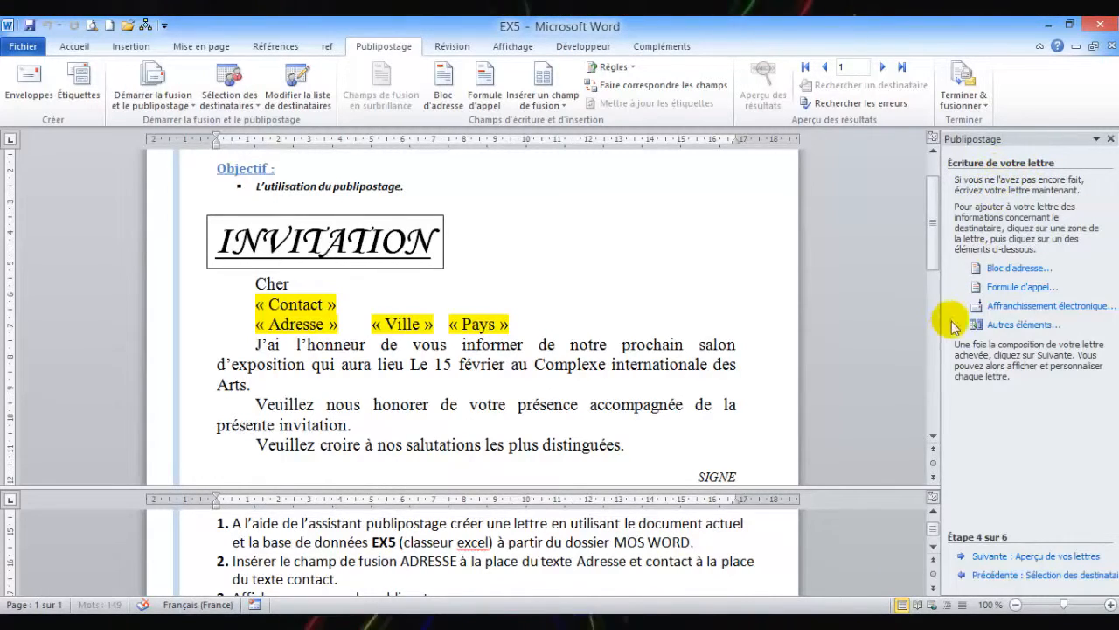
left_click(1010, 558)
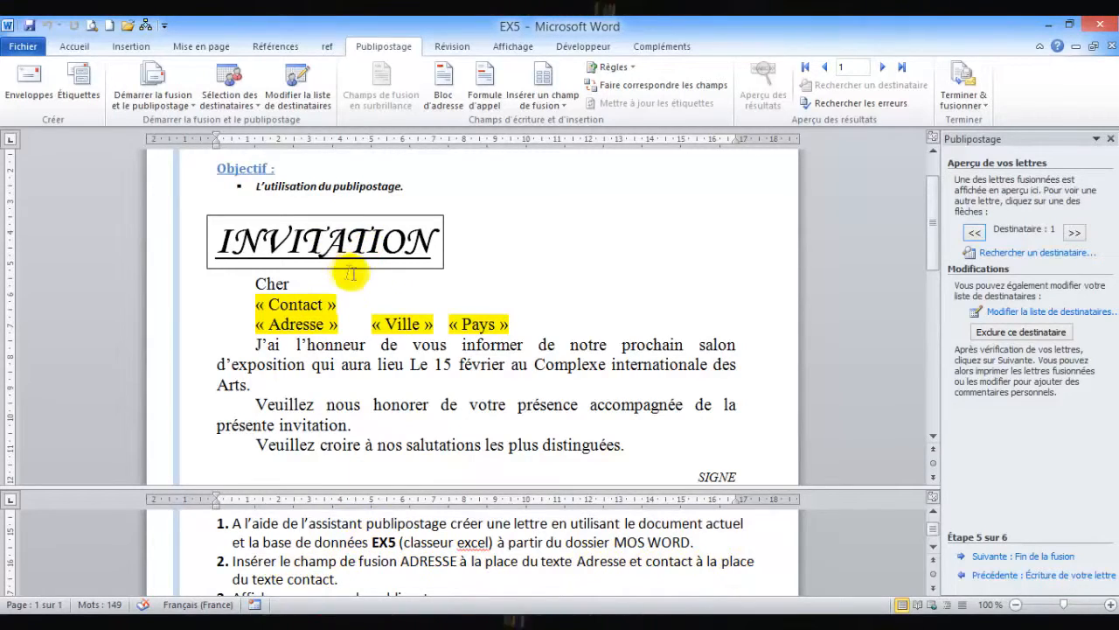
left_click(338, 306)
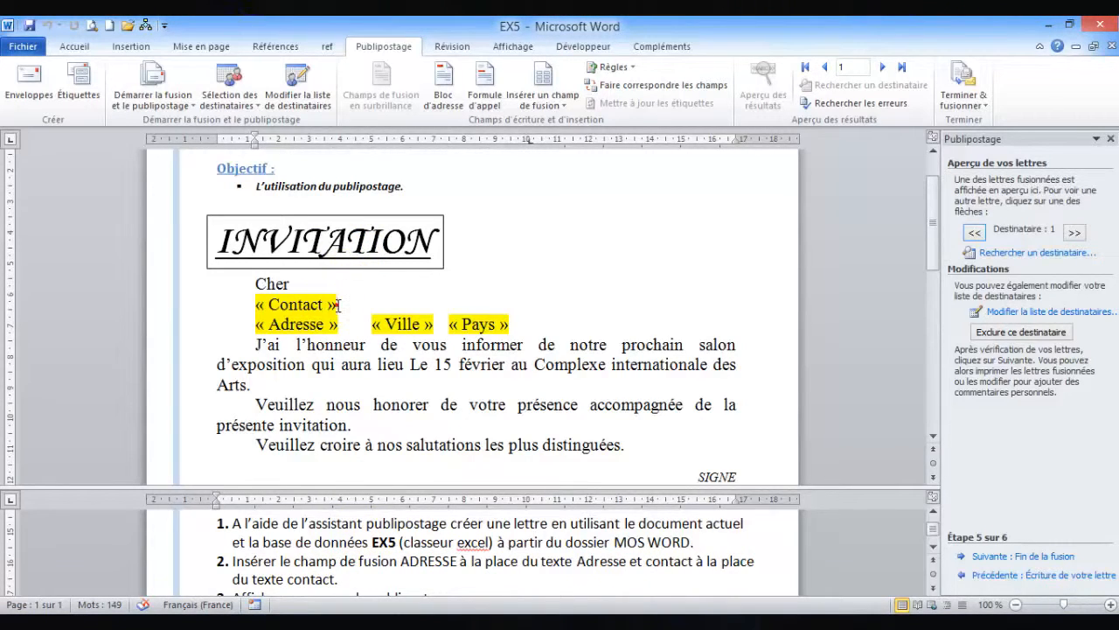
left_click(272, 304)
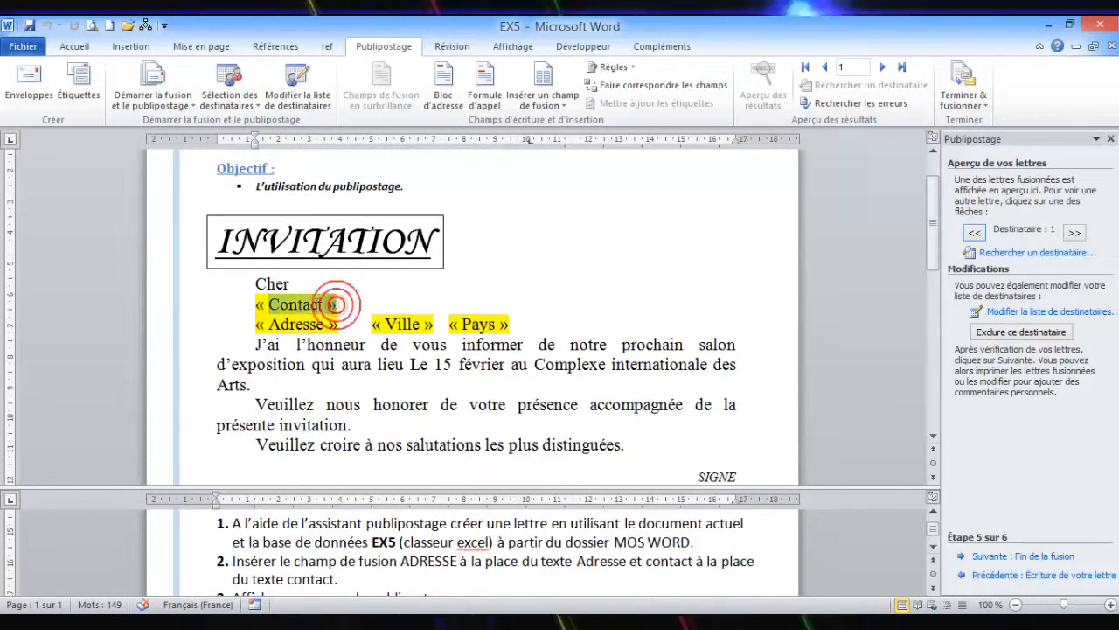
double_click(261, 306)
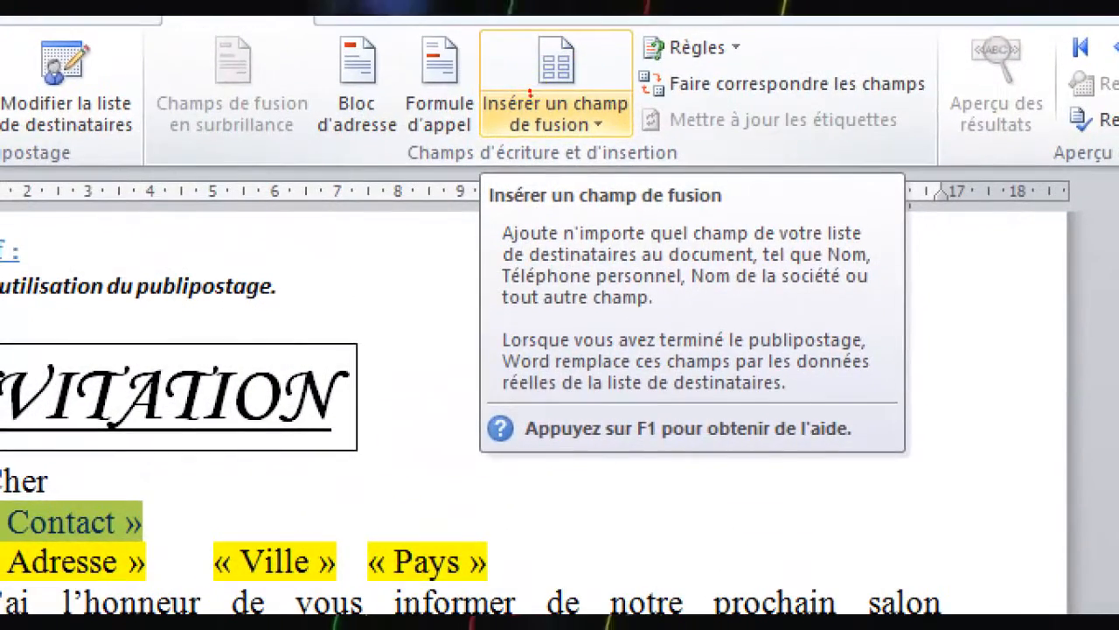
left_click(529, 92)
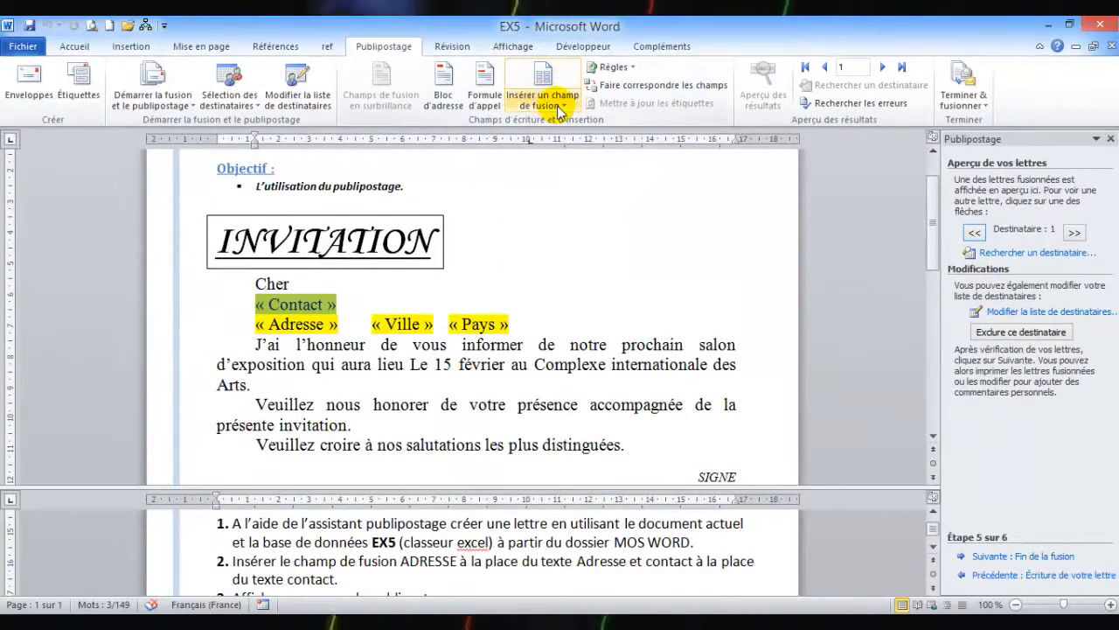
left_click(598, 125)
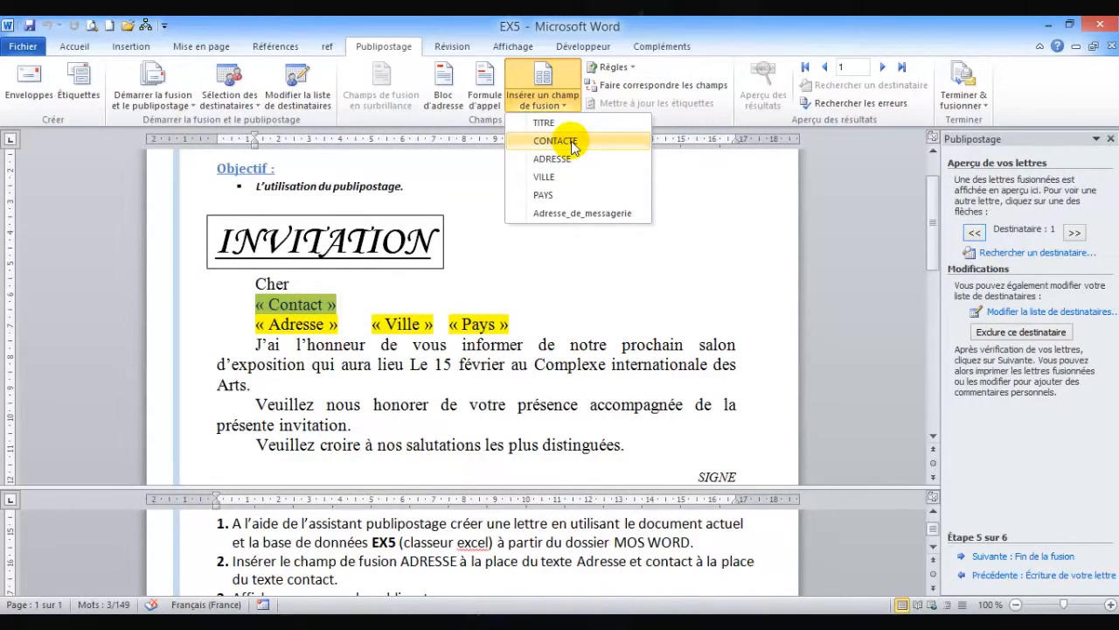
left_click(554, 141)
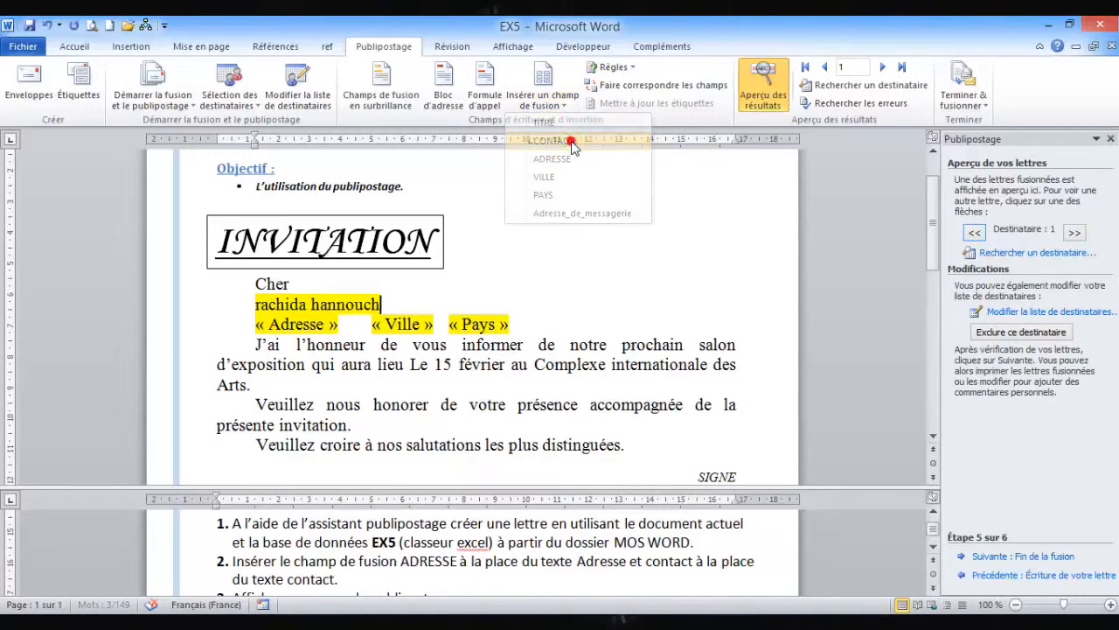
Replace the « Adresse » placeholder with the ADRESSE merge field.
left_click(339, 325)
left_click_drag(339, 324, 256, 326)
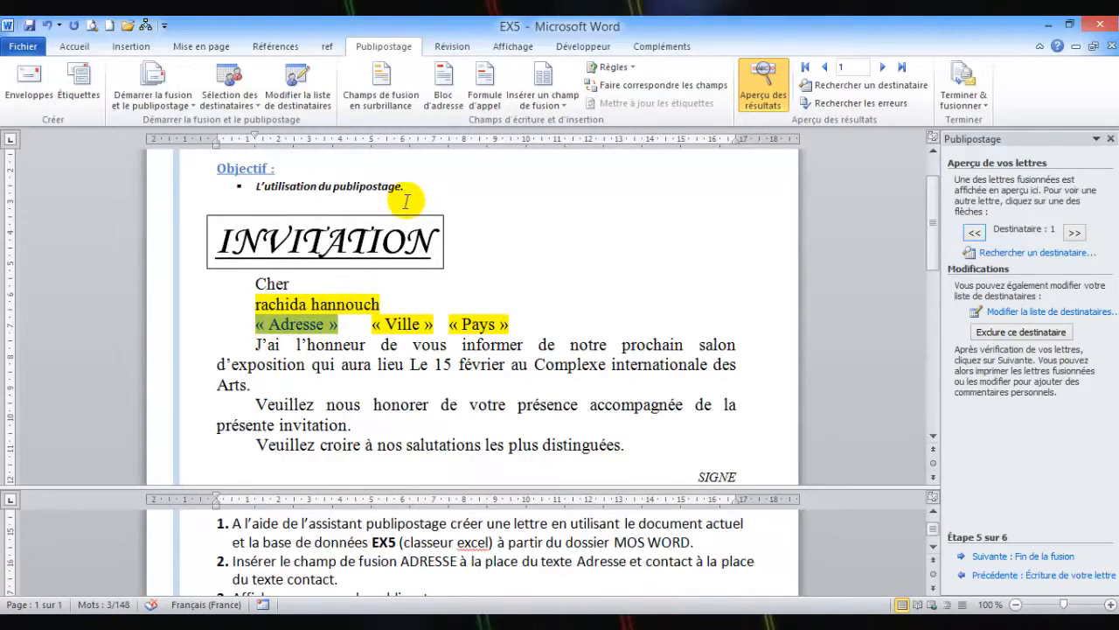
left_click(564, 106)
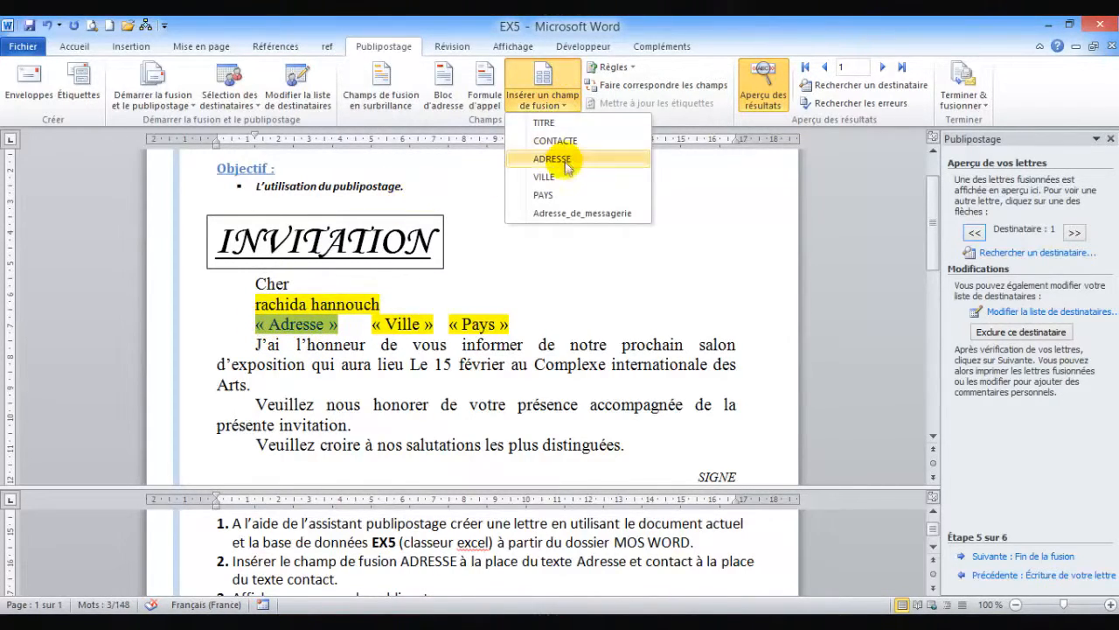
left_click(559, 159)
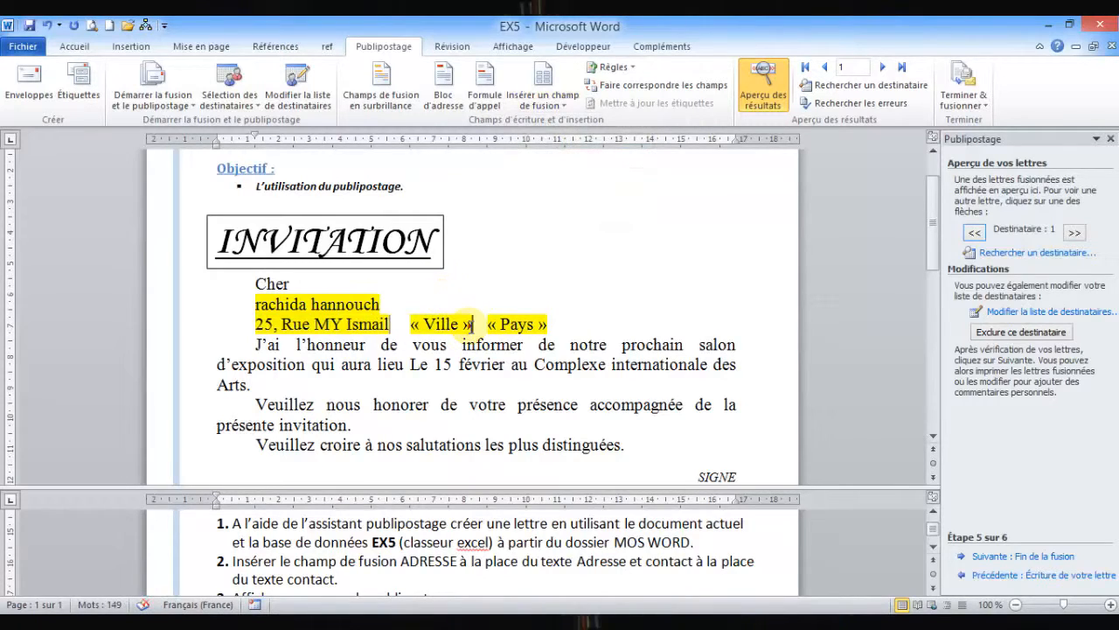
Replace the « Ville » placeholder with the VILLE merge field and the « Pays » placeholder with the PAYS merge field.
left_click_drag(469, 325, 472, 324)
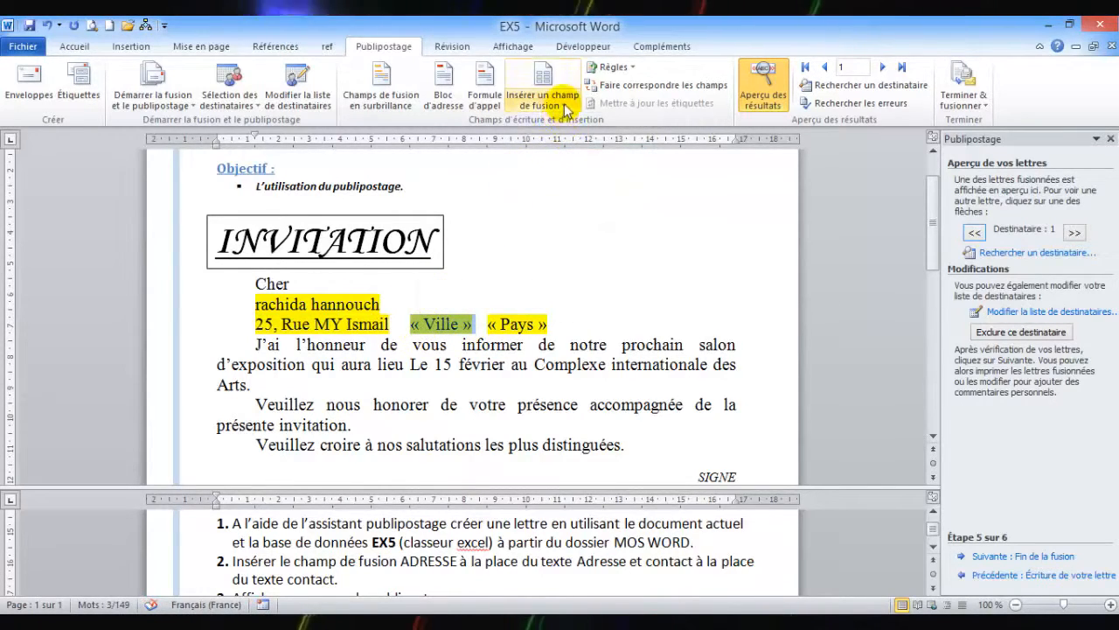
left_click(565, 106)
left_click(557, 176)
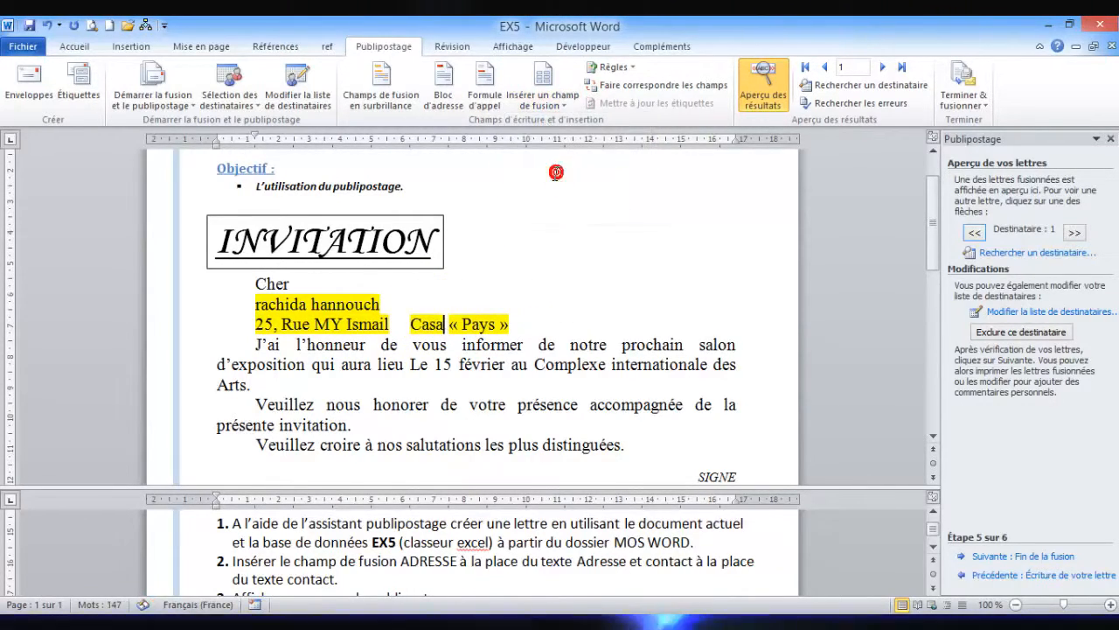
left_click_drag(511, 325, 450, 325)
left_click(557, 116)
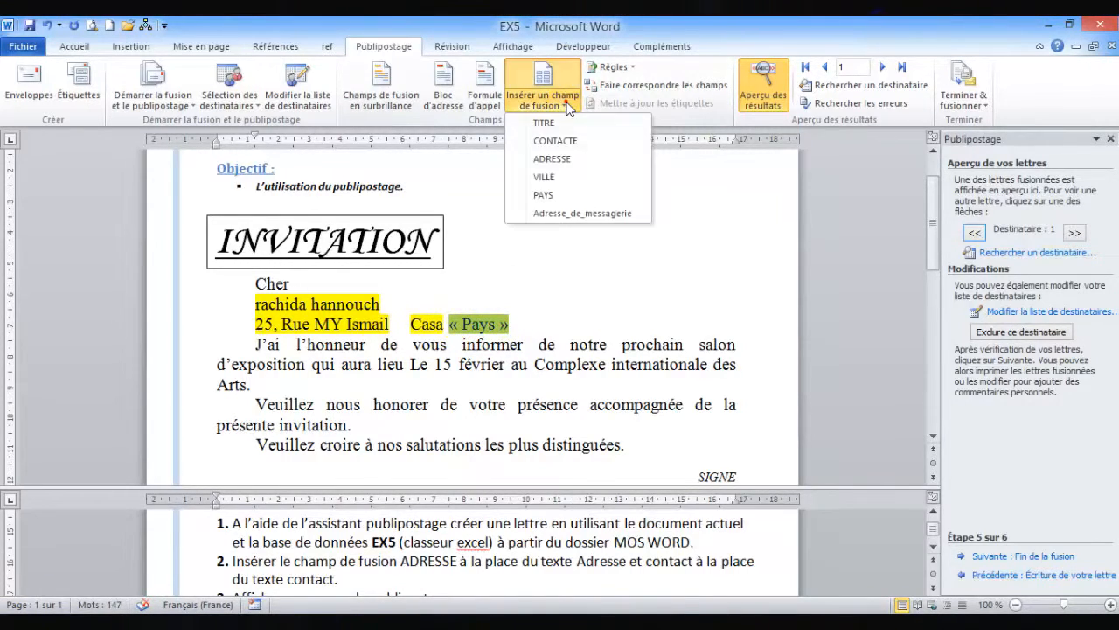
left_click(555, 194)
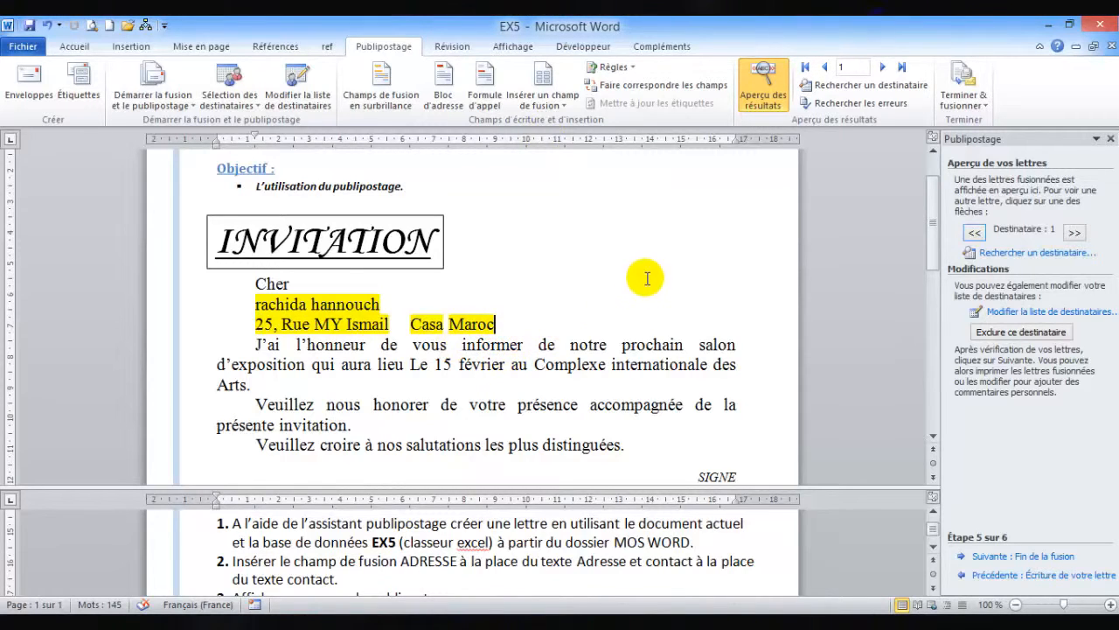
Preview the second recipient's merged letter and return to the first recipient's letter.
left_click(1073, 232)
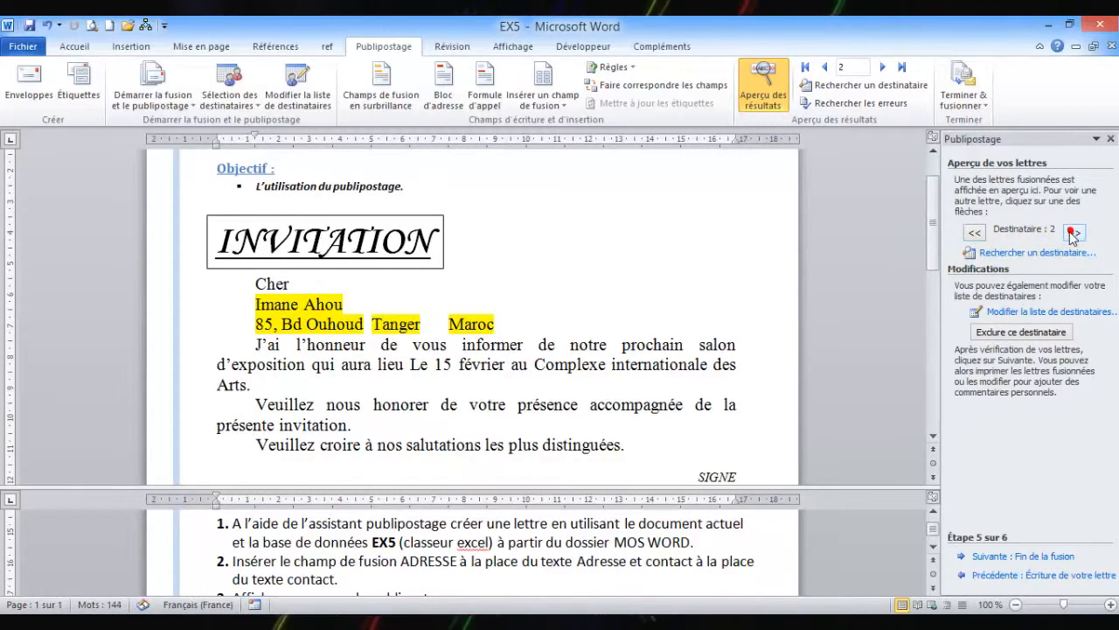
left_click(974, 234)
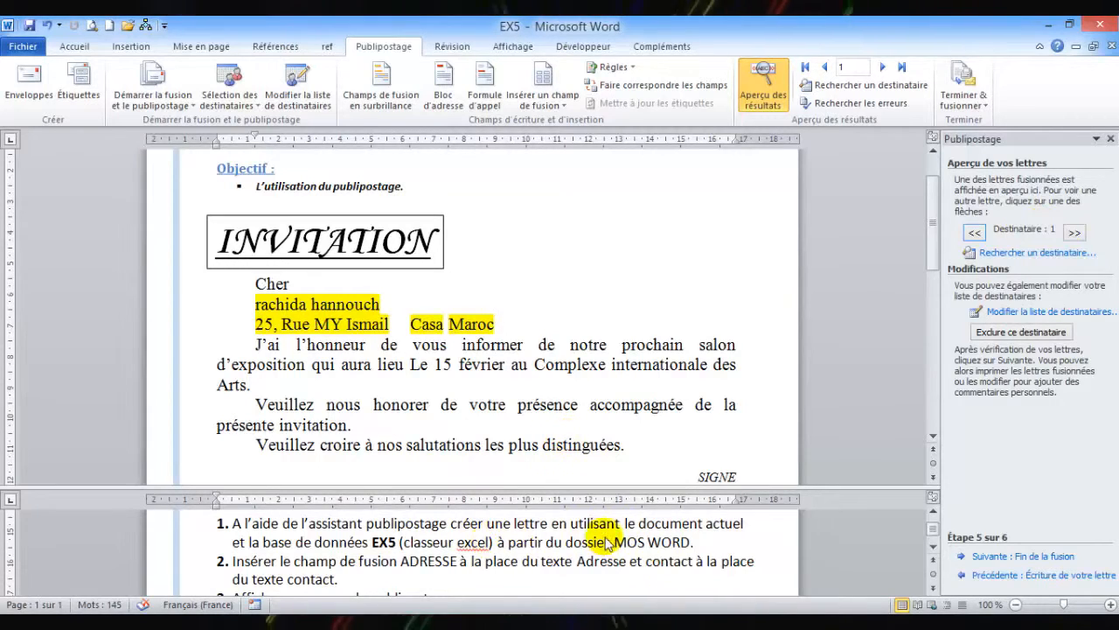
Exclude the first recipient, the contact named in instruction 4, from the merge.
left_click(933, 551)
left_click(933, 551)
left_click(933, 551)
left_click(933, 551)
left_click(933, 551)
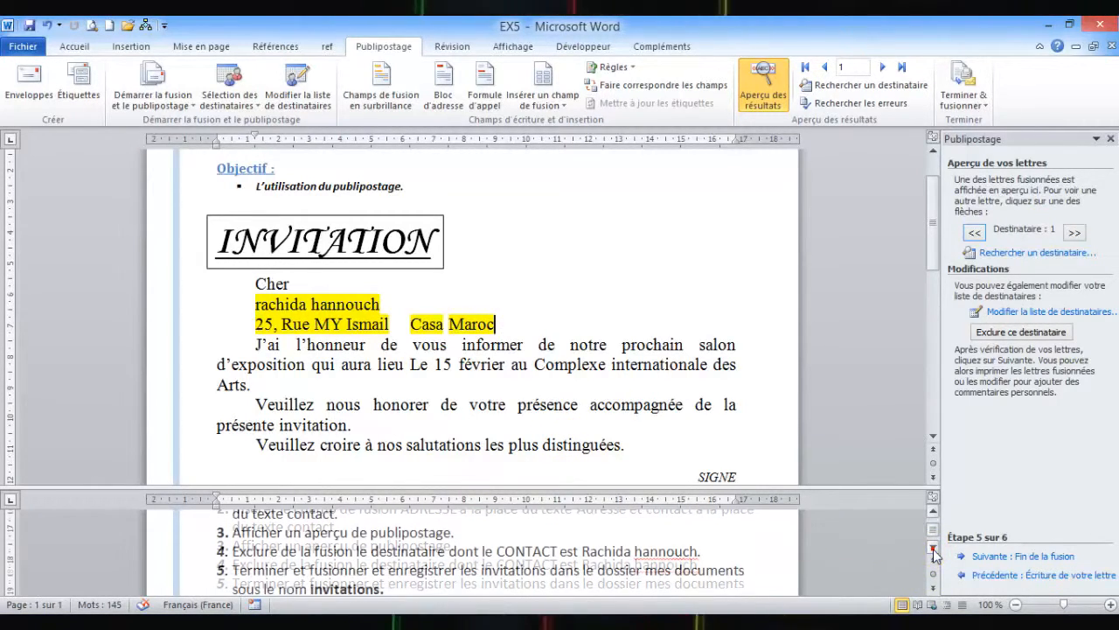
left_click(933, 551)
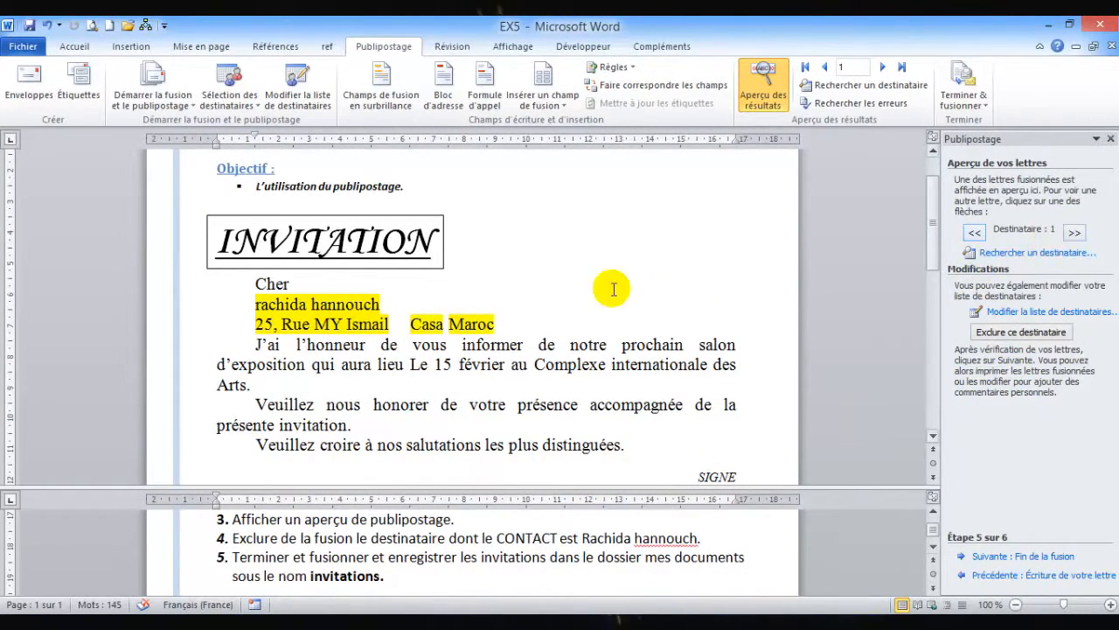
left_click(1027, 333)
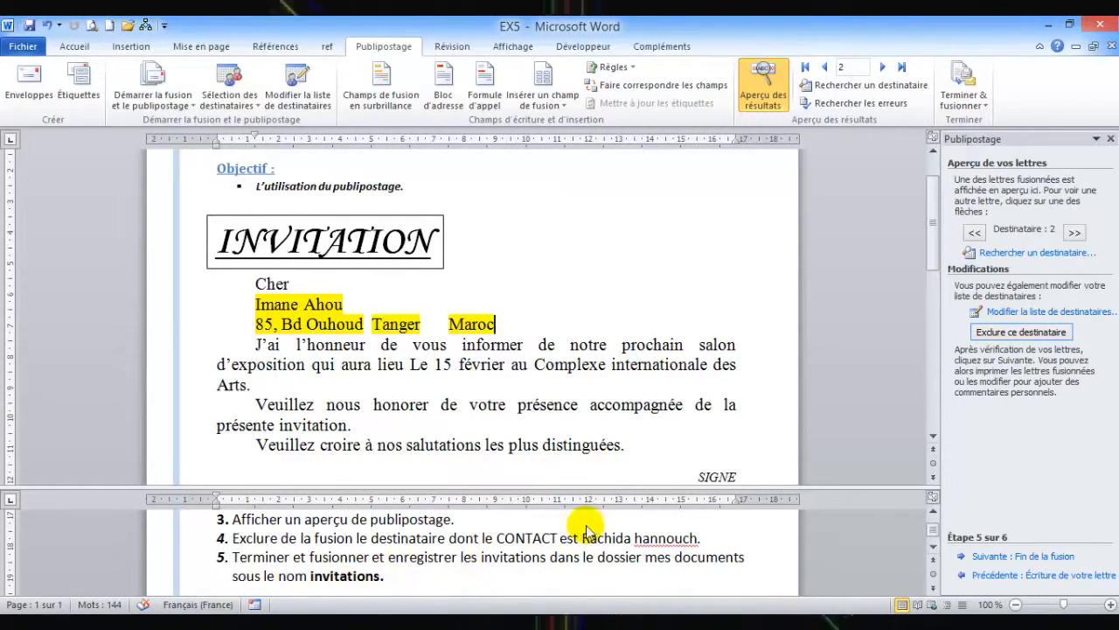
Advance the wizard to its final stage and merge all records into a new document of individual letters.
left_click(1009, 561)
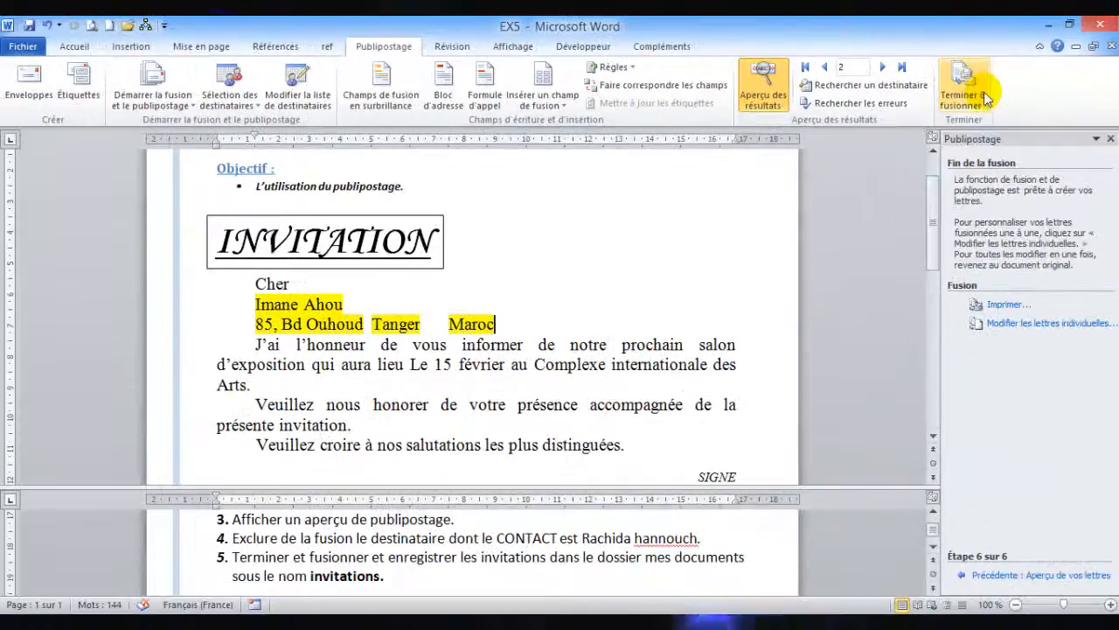
left_click(987, 109)
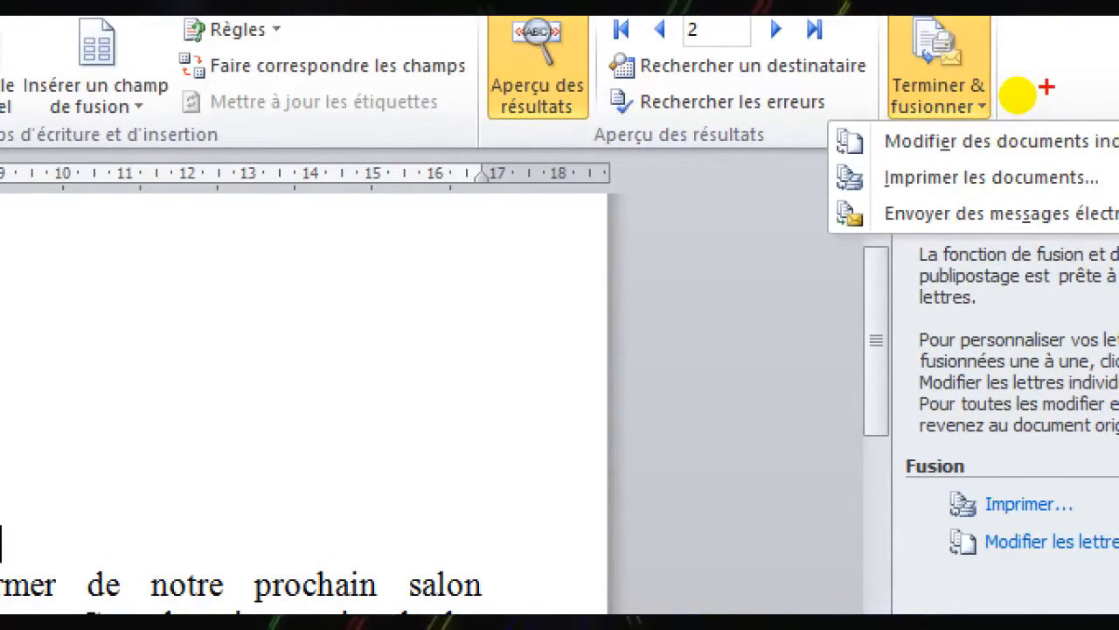
key("Escape")
left_click(982, 108)
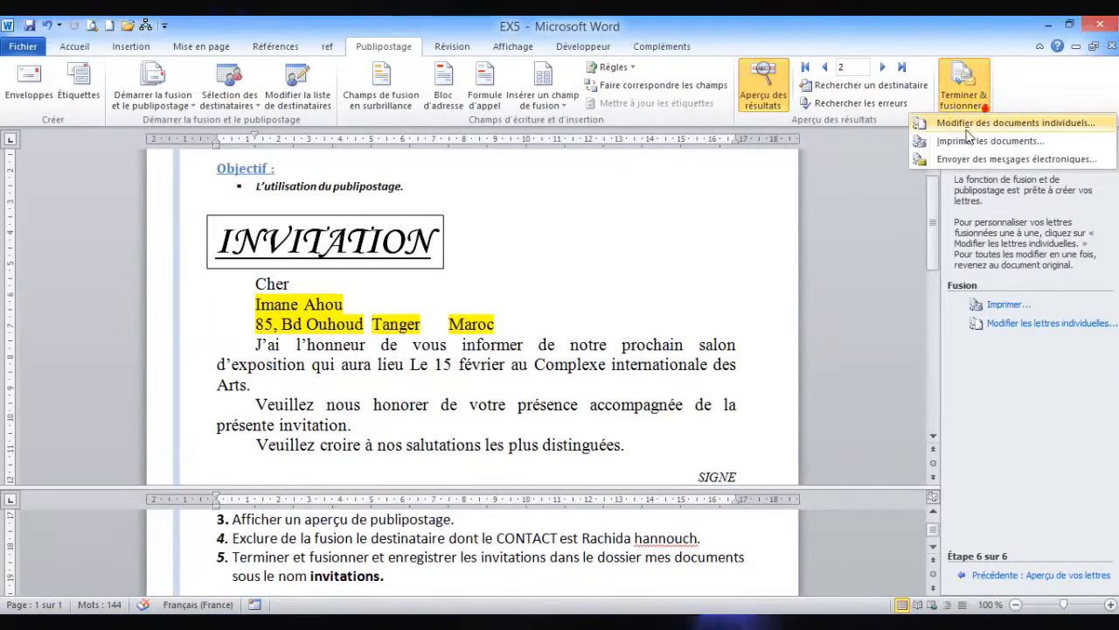
left_click(968, 123)
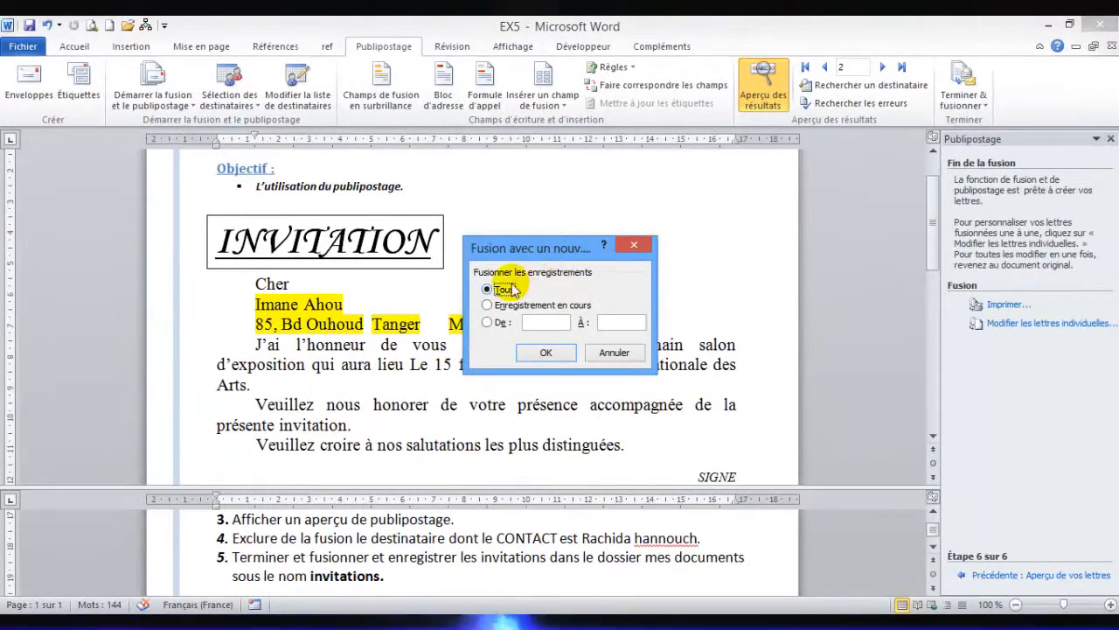
left_click(547, 356)
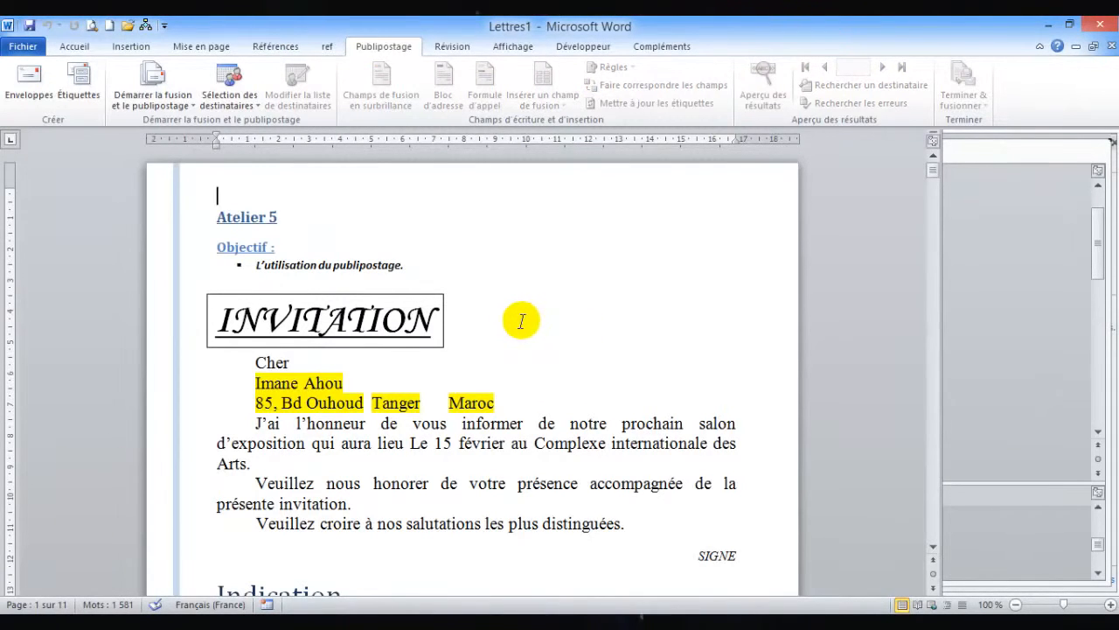
Look through the merged letters to check each recipient's contact and address details, and return to the first page.
scroll(525, 323, "down", 1)
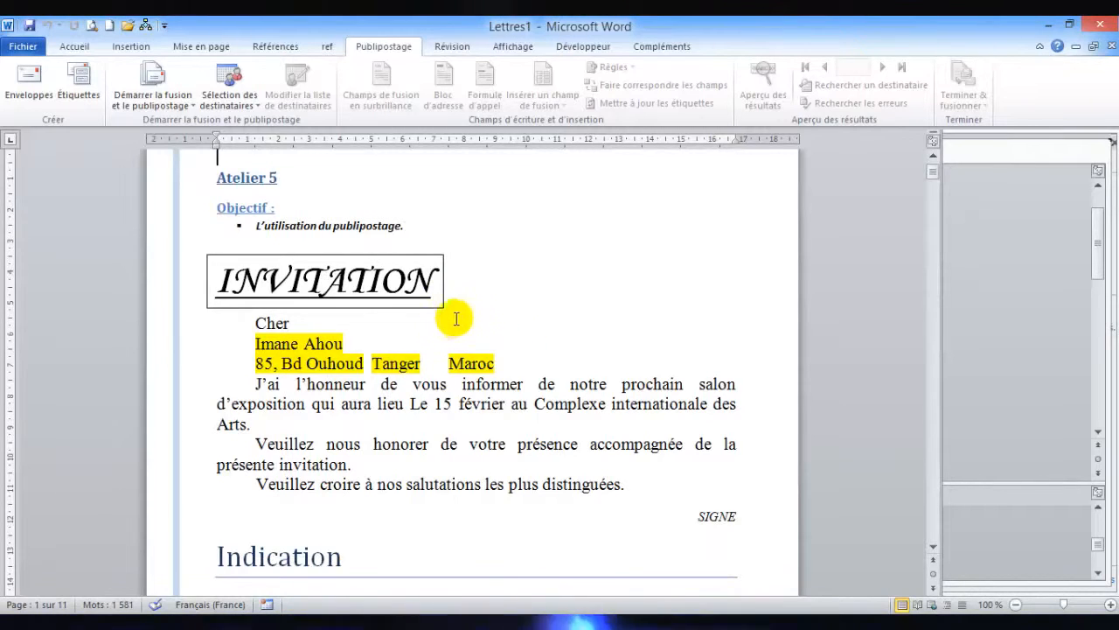
scroll(435, 317, "down", 20)
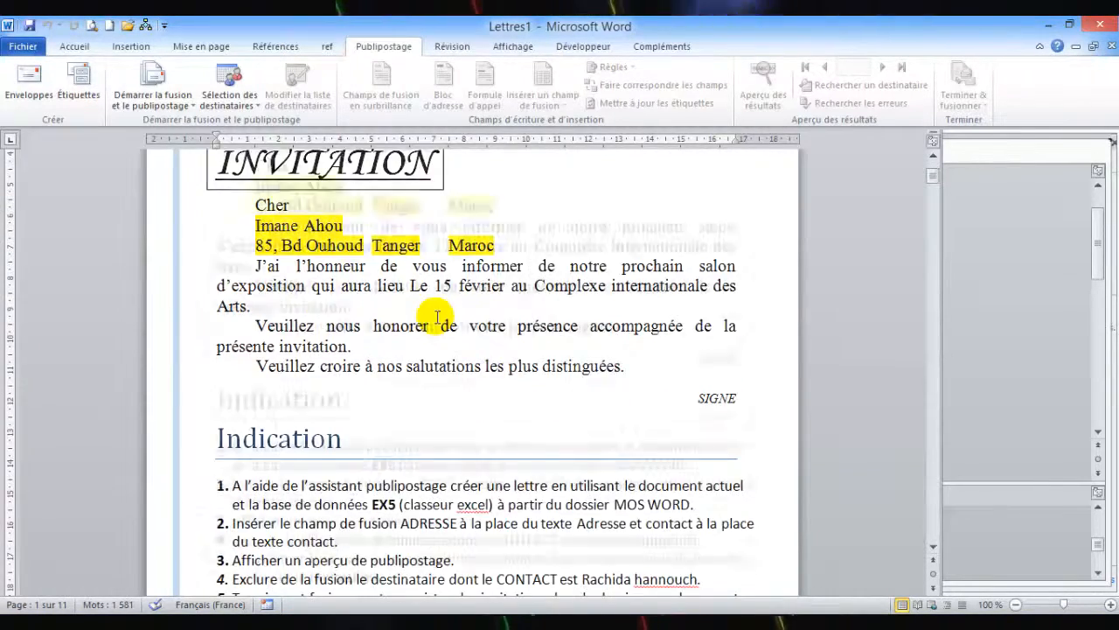
scroll(435, 316, "down", 17)
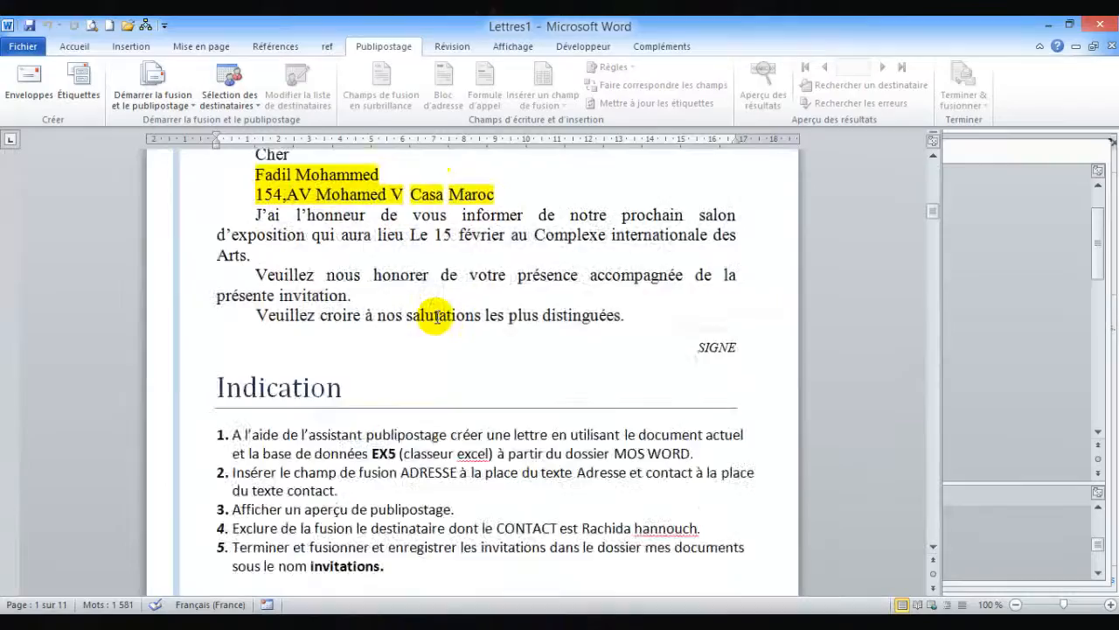
scroll(436, 316, "down", 18)
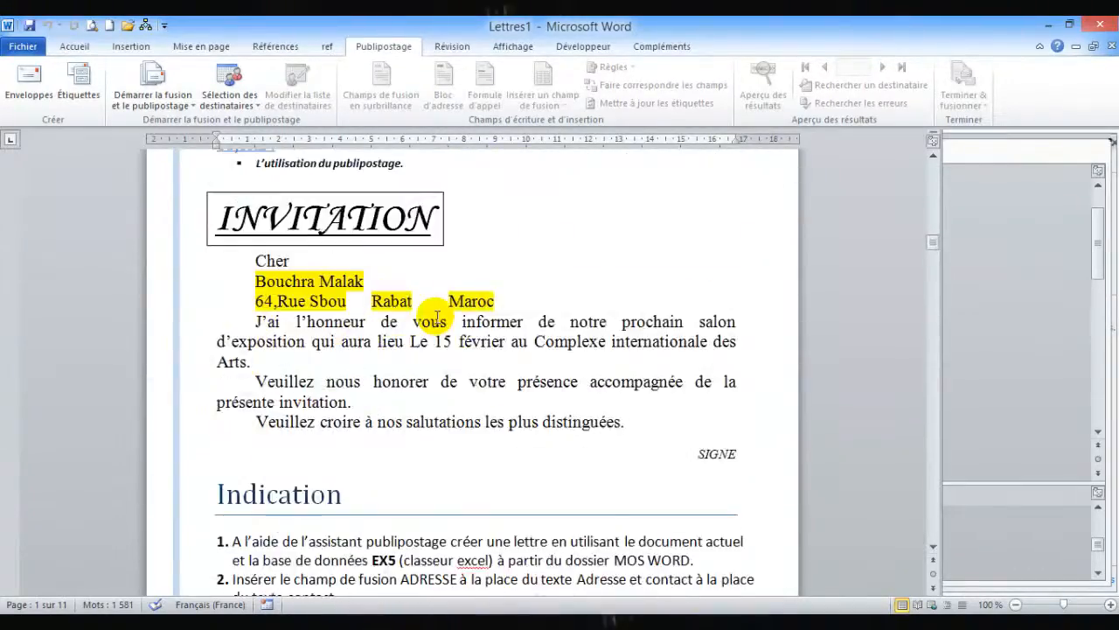
scroll(436, 317, "down", 18)
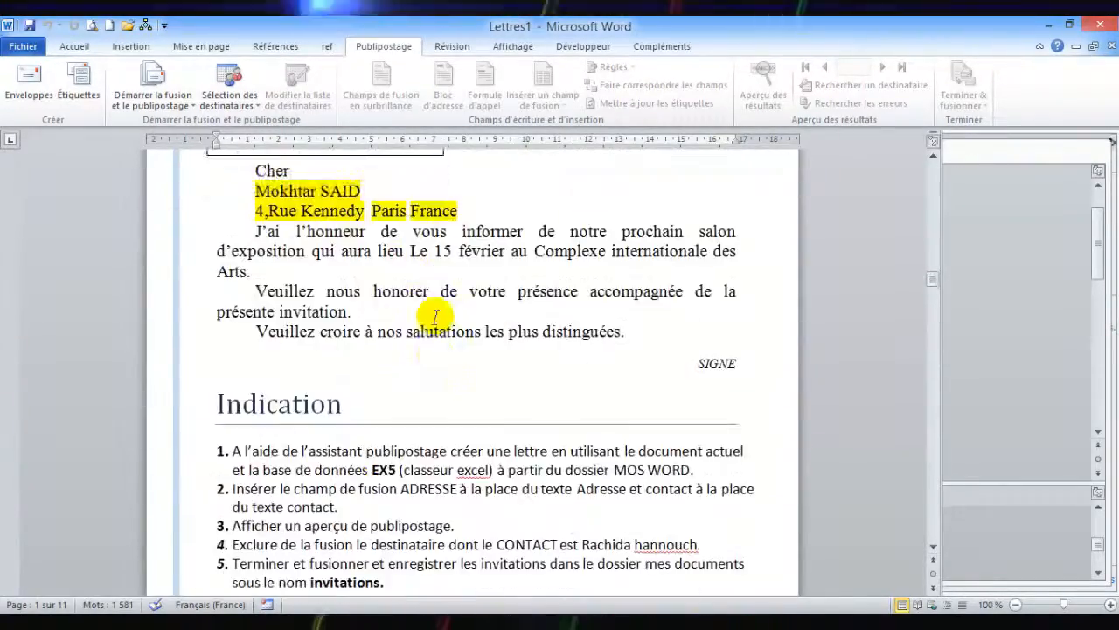
scroll(436, 317, "down", 18)
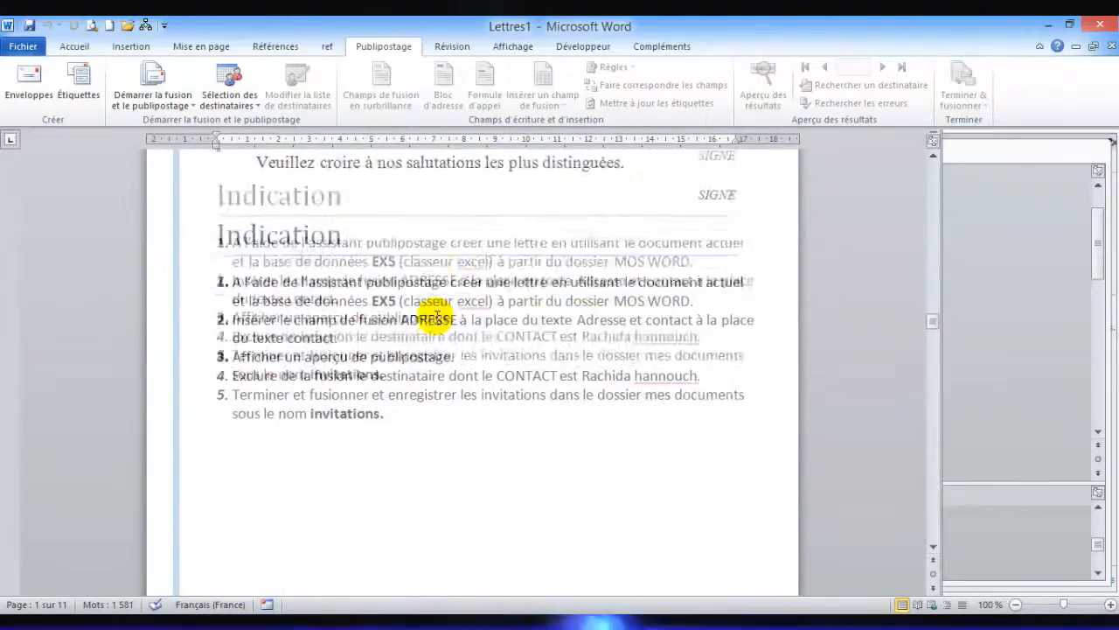
scroll(436, 317, "down", 18)
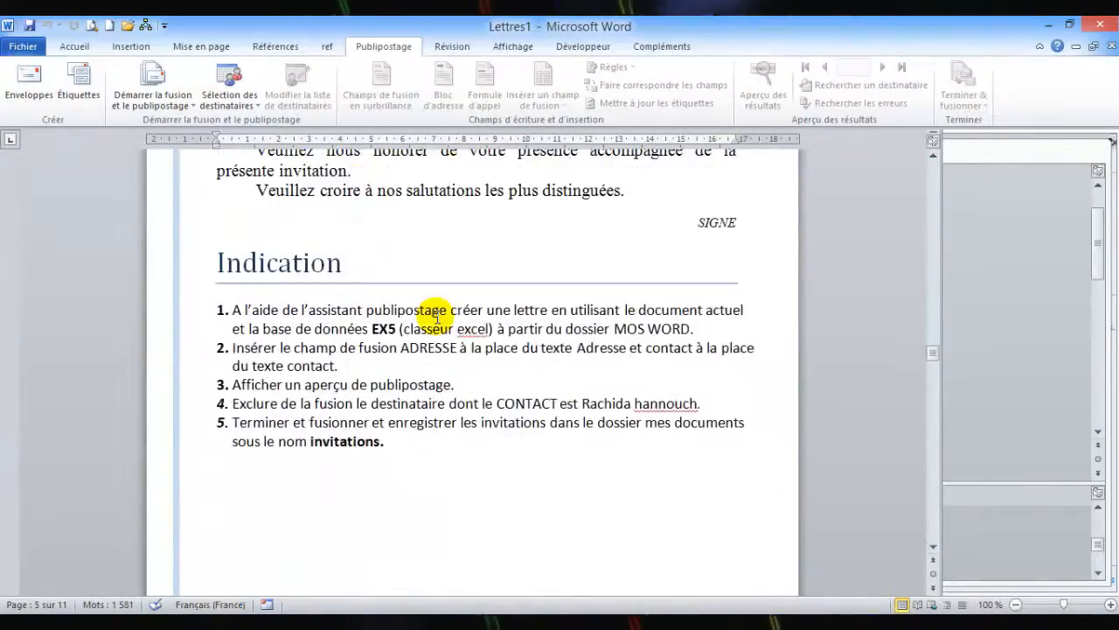
scroll(437, 317, "down", 3)
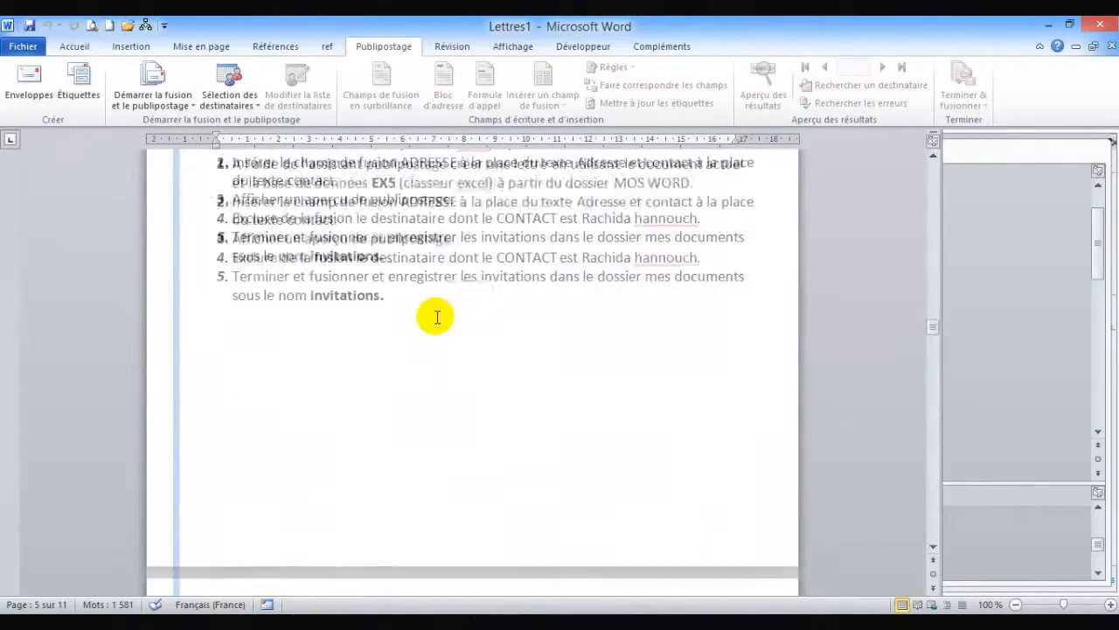
scroll(433, 310, "up", 20)
left_click_drag(932, 311, 929, 166)
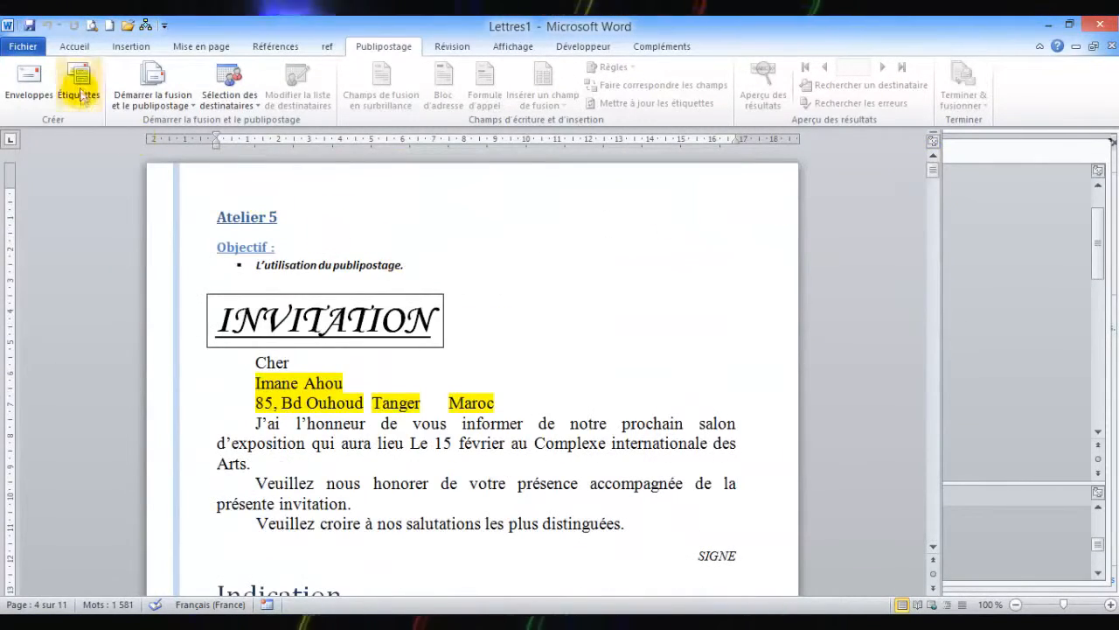
Save the merged letters as a Word document named Invitations in the Mes documents folder.
left_click(26, 48)
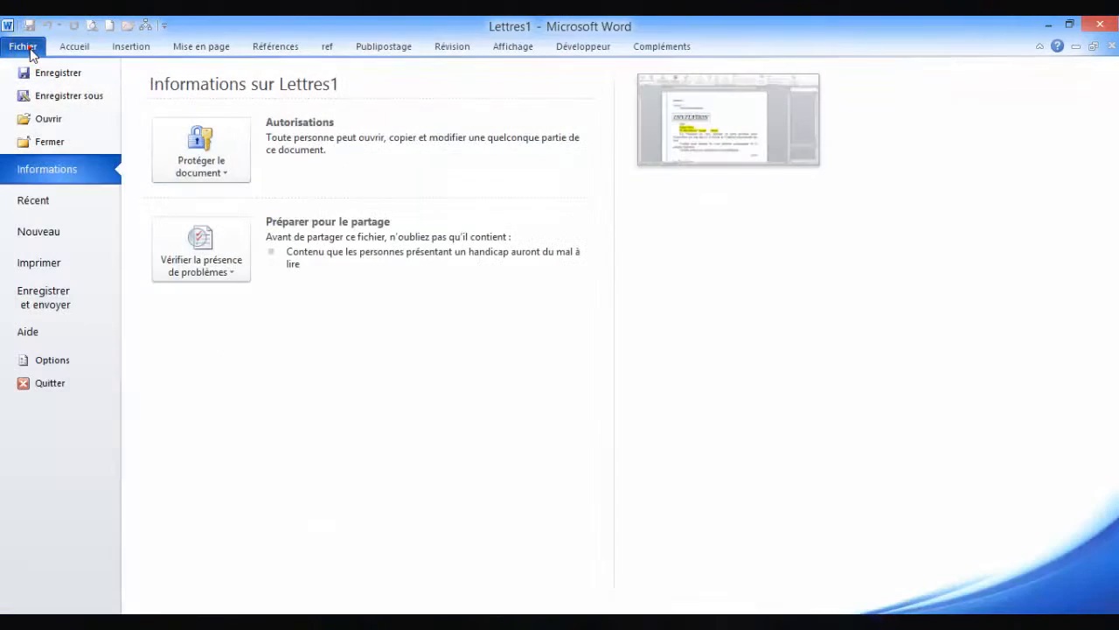
left_click(94, 98)
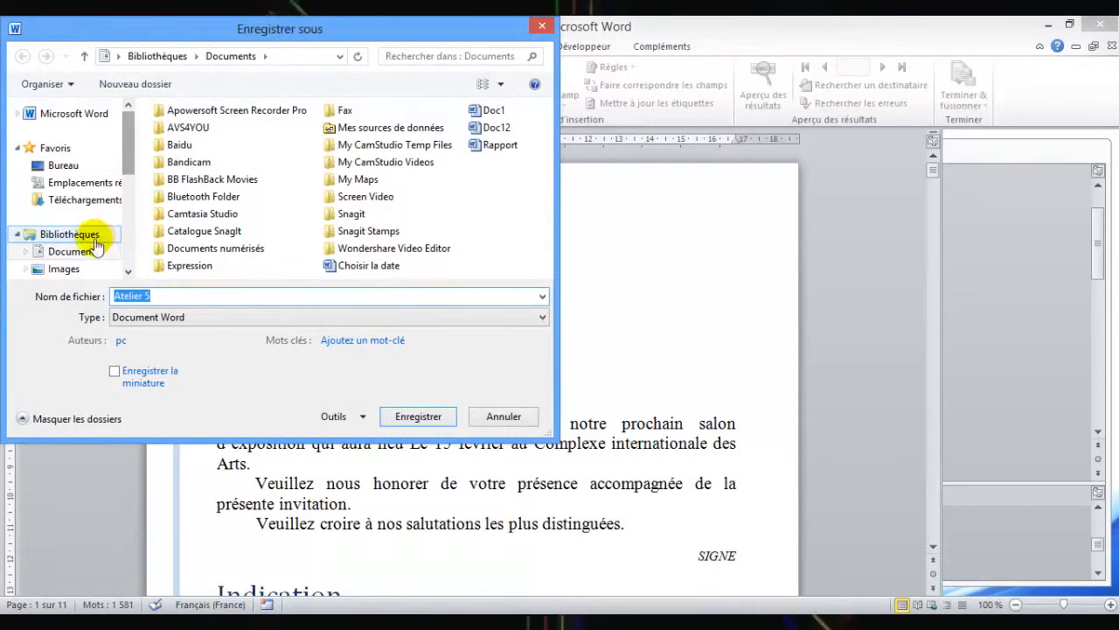
left_click(35, 251)
left_click(27, 252)
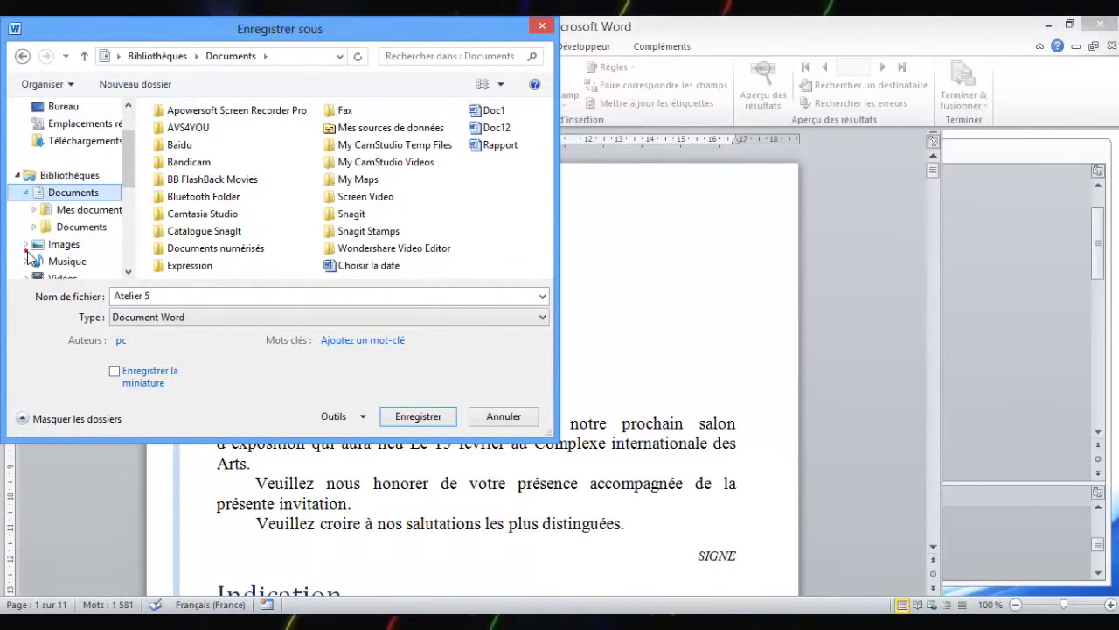
left_click(81, 209)
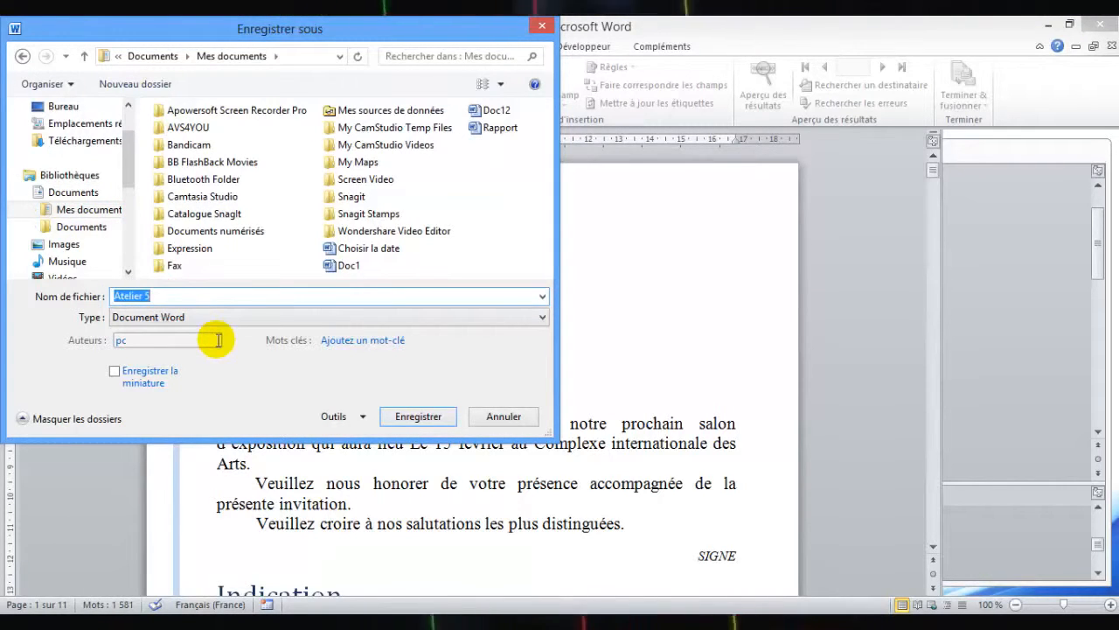
type("itations")
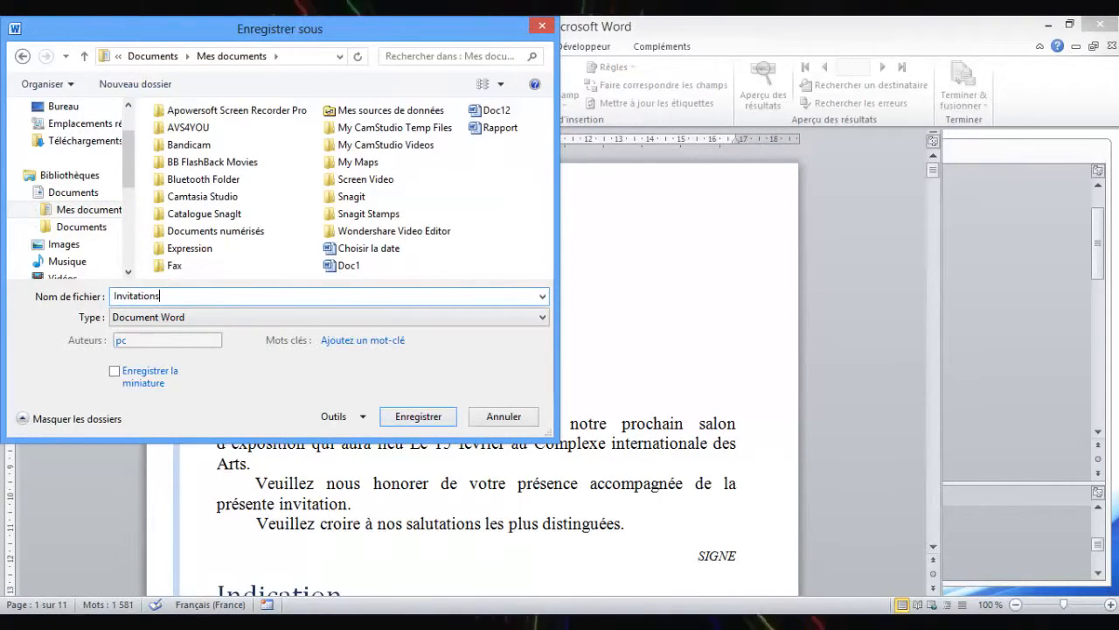
left_click(418, 414)
scroll(521, 372, "down", 3)
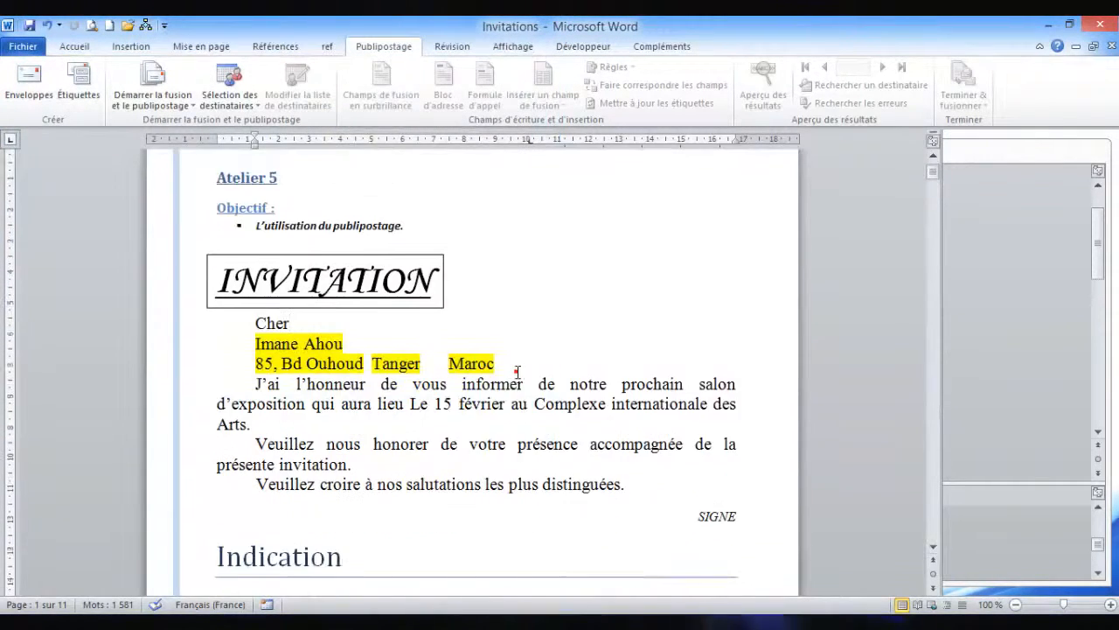
scroll(516, 372, "down", 2)
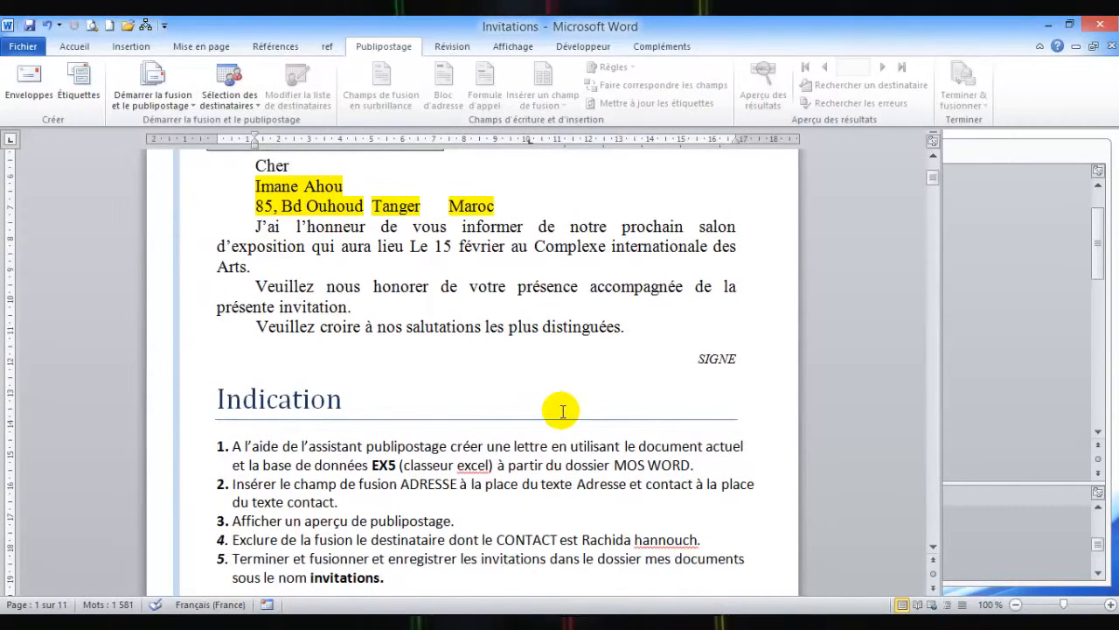